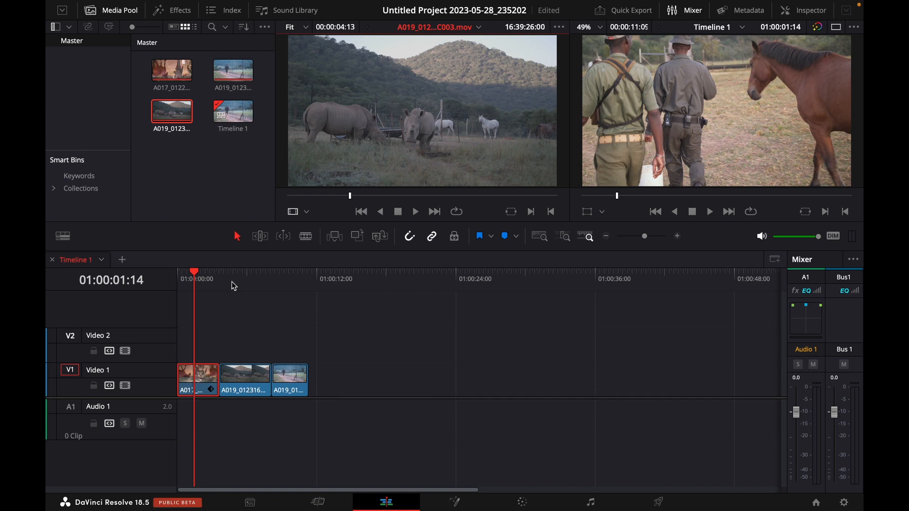
Play the timeline through its clips, and return the playhead to the start
left_click(179, 300)
key("space")
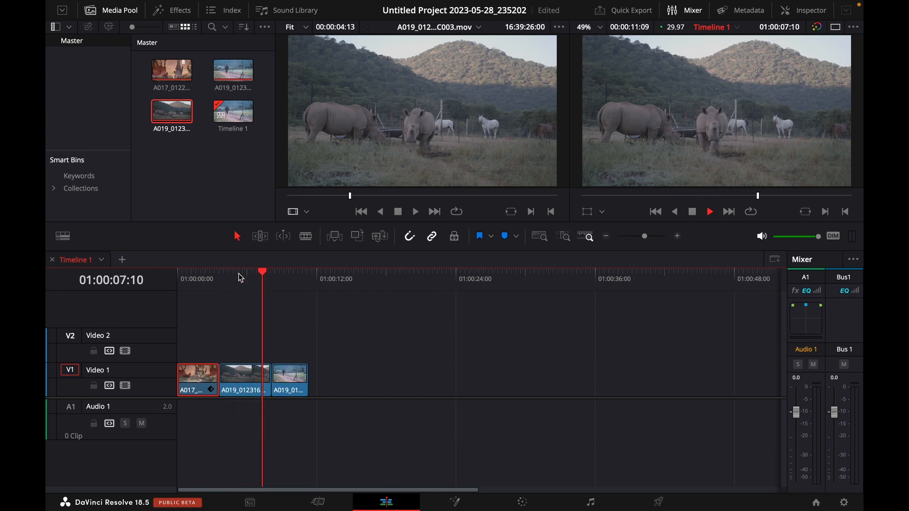
key("space")
left_click(191, 282)
key("Home")
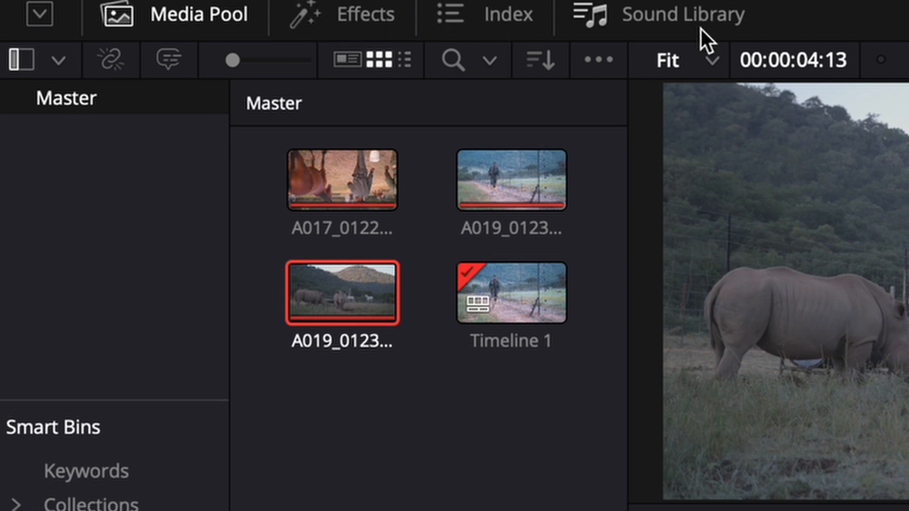
Browse the Titles category of the effects library, looking over the standard titles and the Fusion Titles
left_click(350, 14)
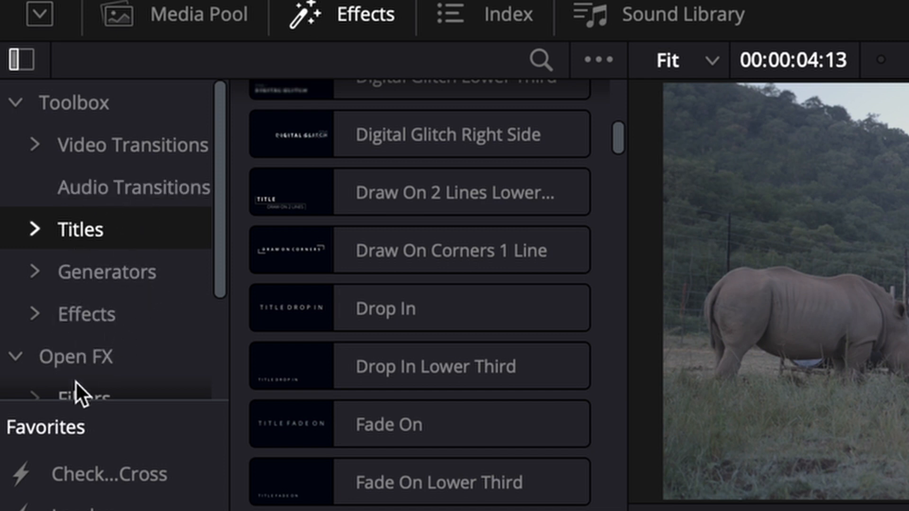
mouse_move(219, 273)
left_mouse_down()
mouse_move(206, 376)
mouse_move(213, 261)
left_mouse_up()
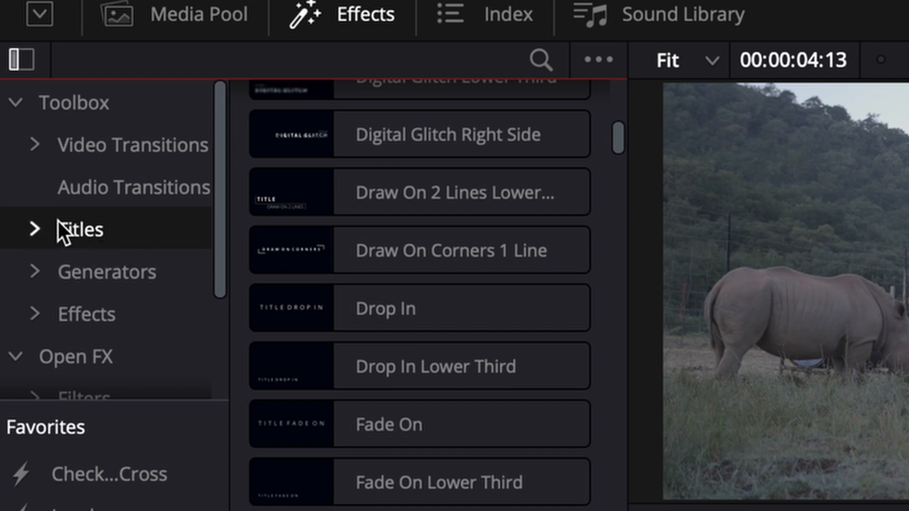
left_click(36, 230)
left_click(37, 229)
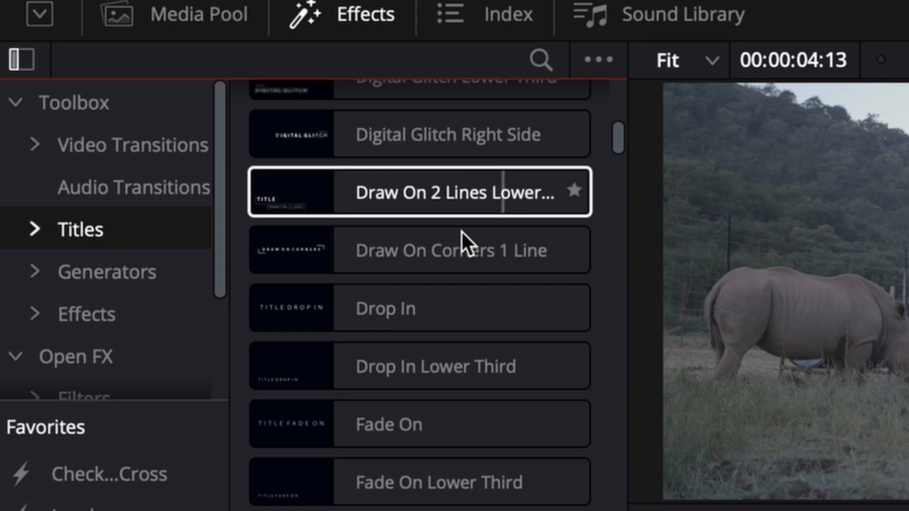
scroll(473, 237, "up", 5)
scroll(402, 122, "up", 5)
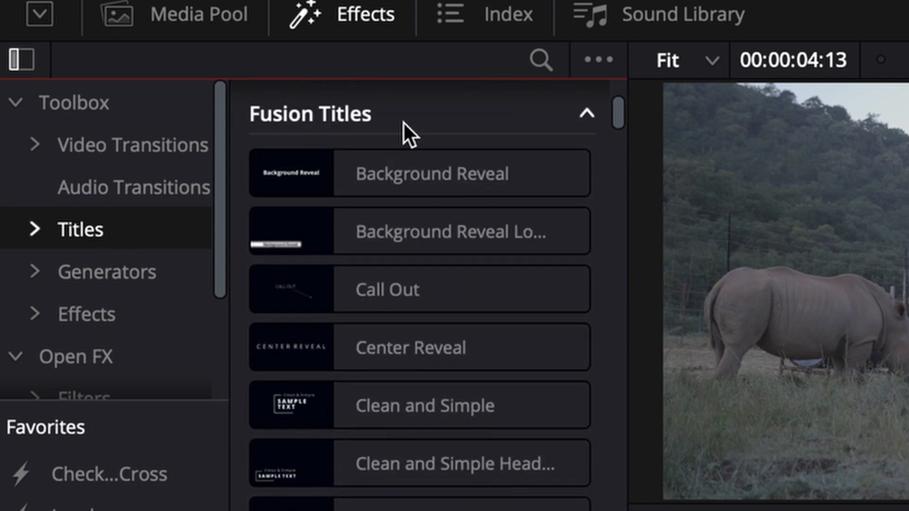
scroll(469, 185, "up", 4)
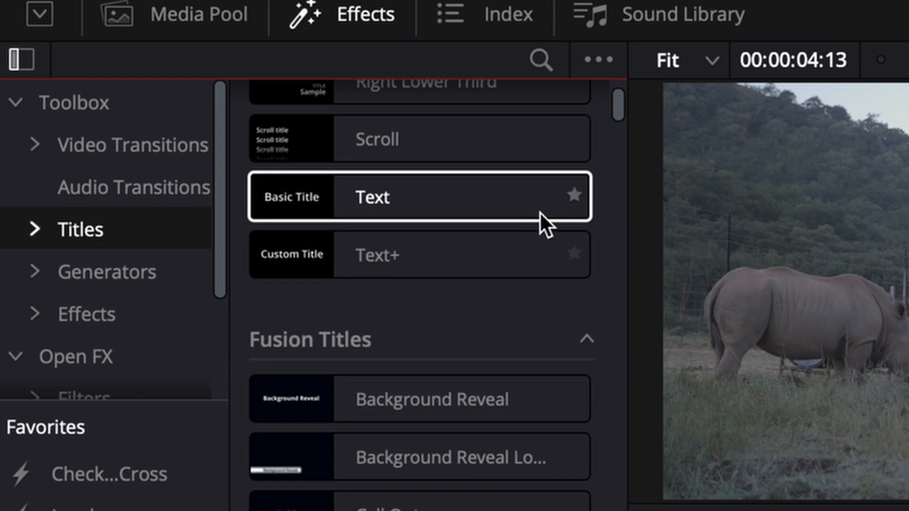
left_click_drag(618, 105, 613, 90)
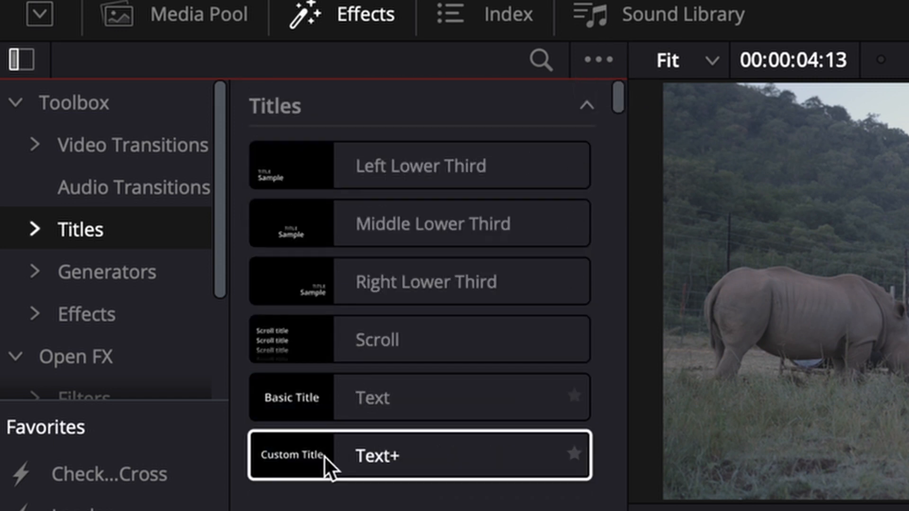
left_click(619, 133)
left_click_drag(619, 132, 621, 108)
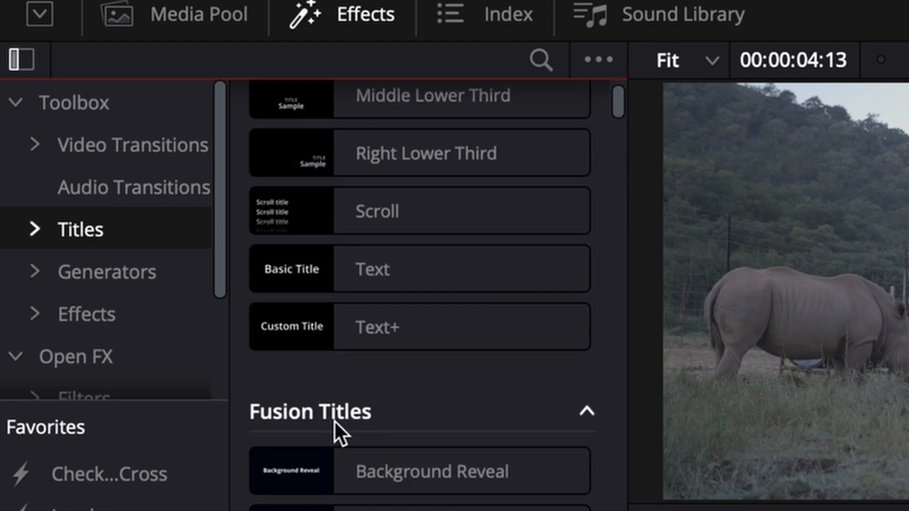
left_click(327, 228)
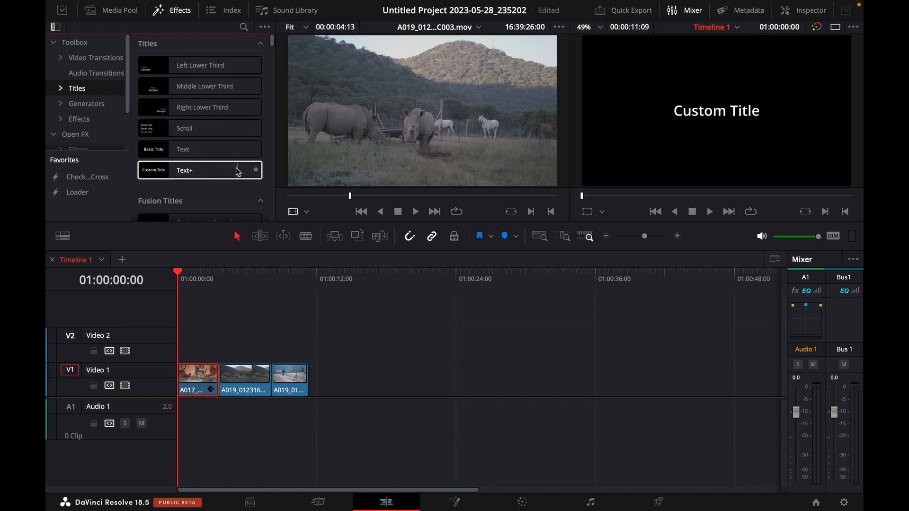
Place the Dark Box Text Fusion title on Video 2, starting partway through the first clip and overlapping the second, and play it back
scroll(197, 164, "down", 3)
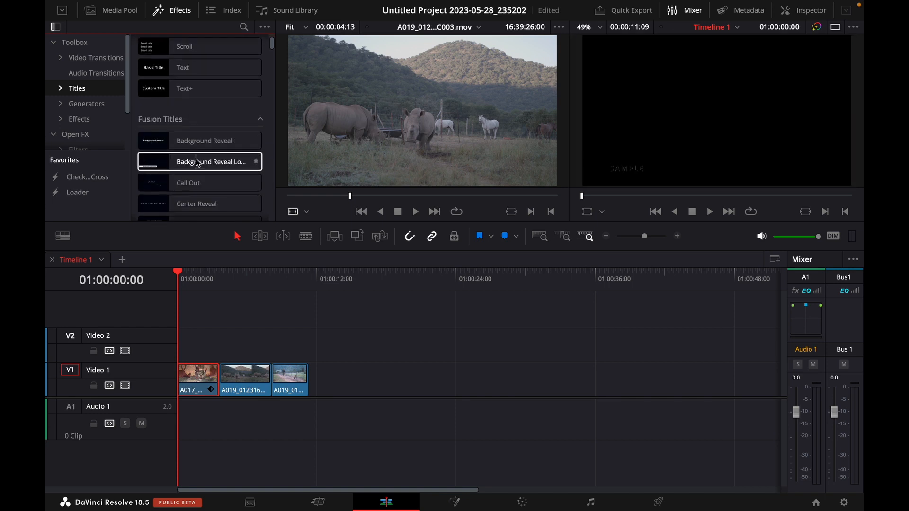
scroll(198, 164, "up", 2)
scroll(194, 161, "down", 5)
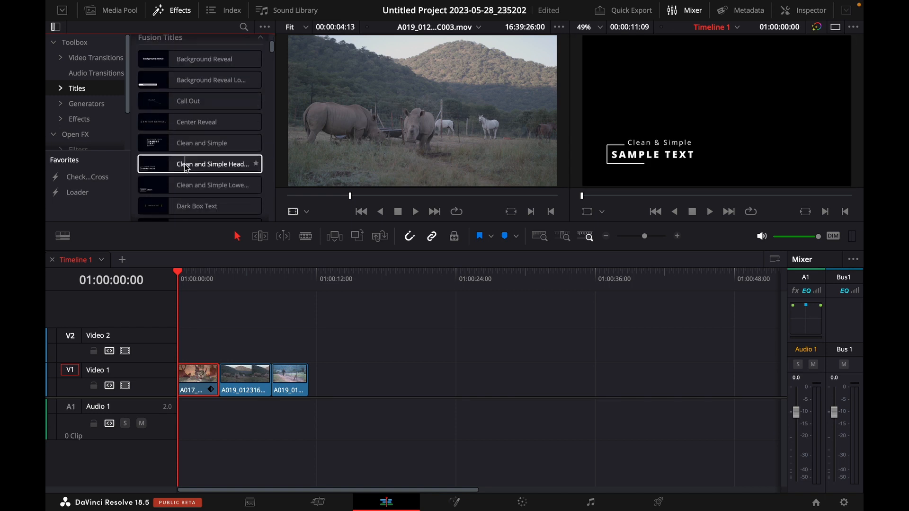
scroll(154, 161, "down", 2)
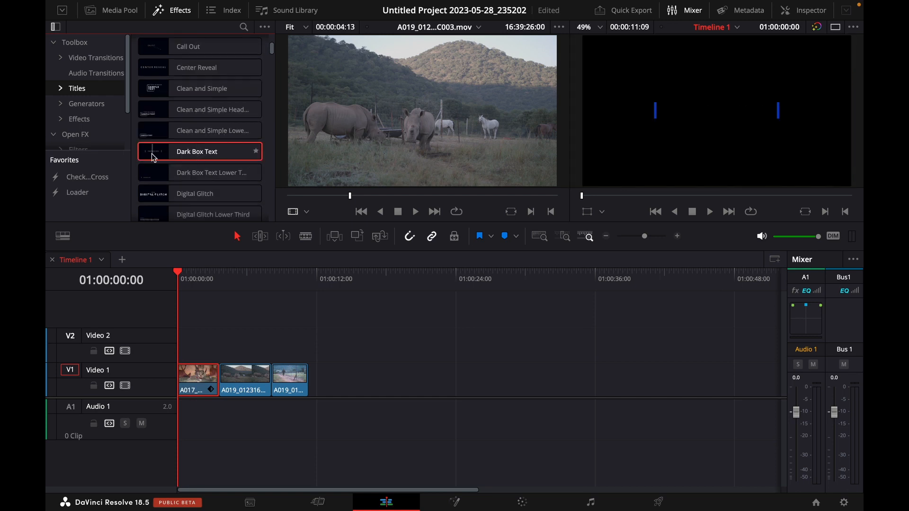
left_click_drag(148, 152, 244, 300)
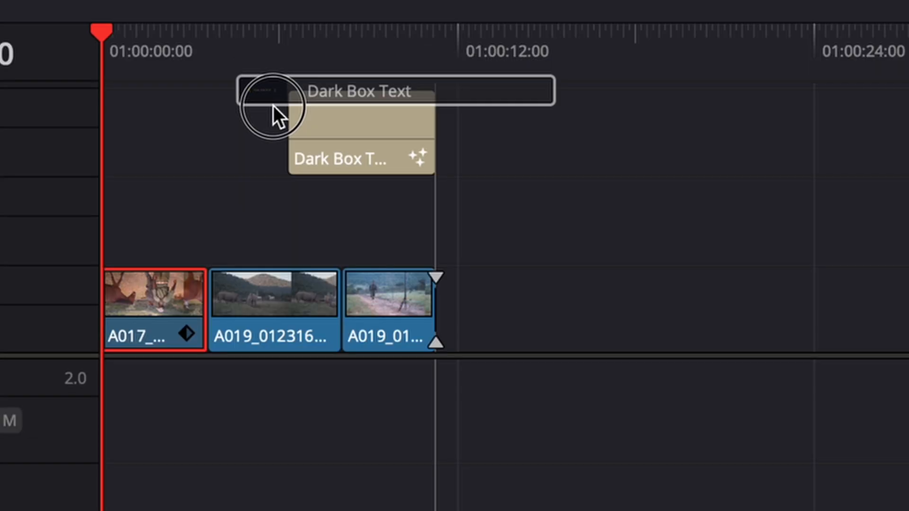
left_click_drag(274, 106, 152, 234)
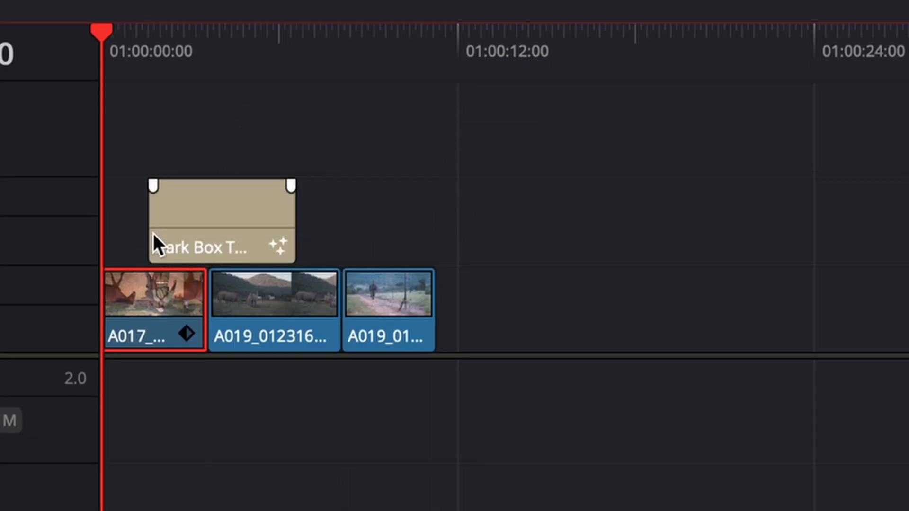
key("space")
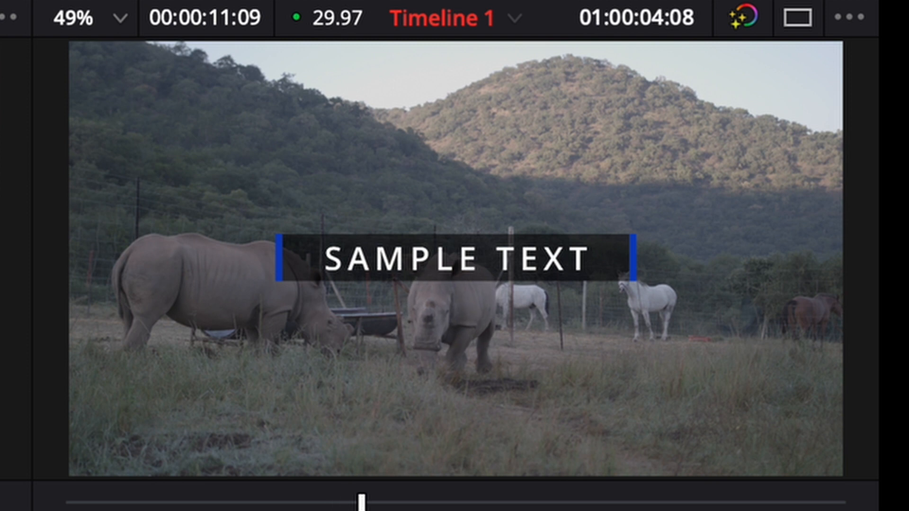
key("space")
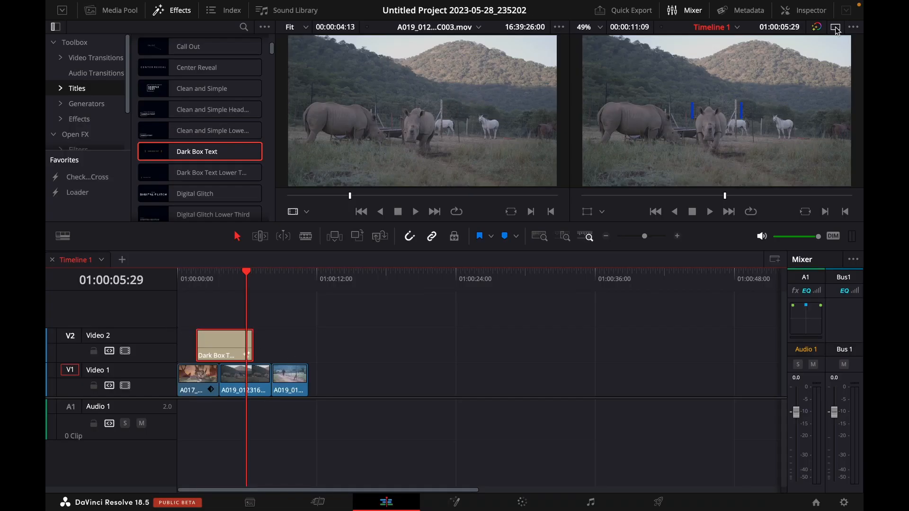
Switch to a single timeline viewer and open the Dark Box Text title's settings in the Inspector
left_click(835, 27)
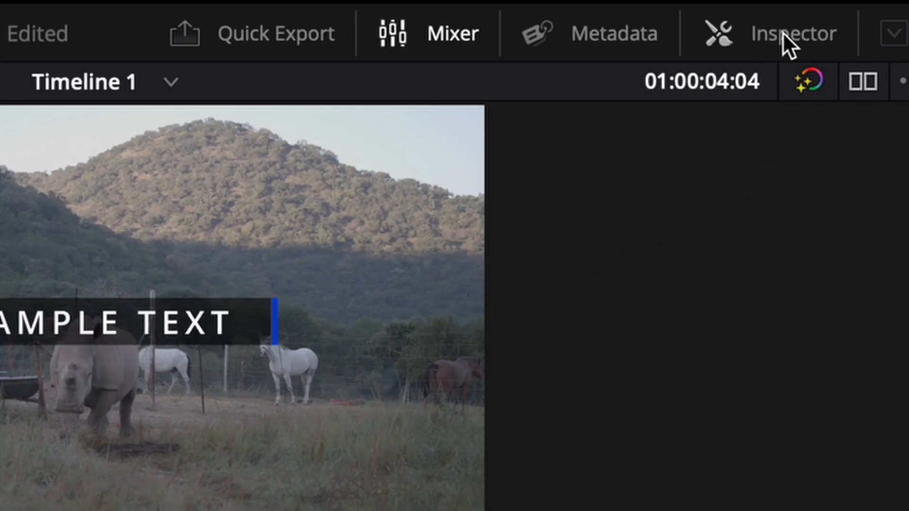
left_click(780, 32)
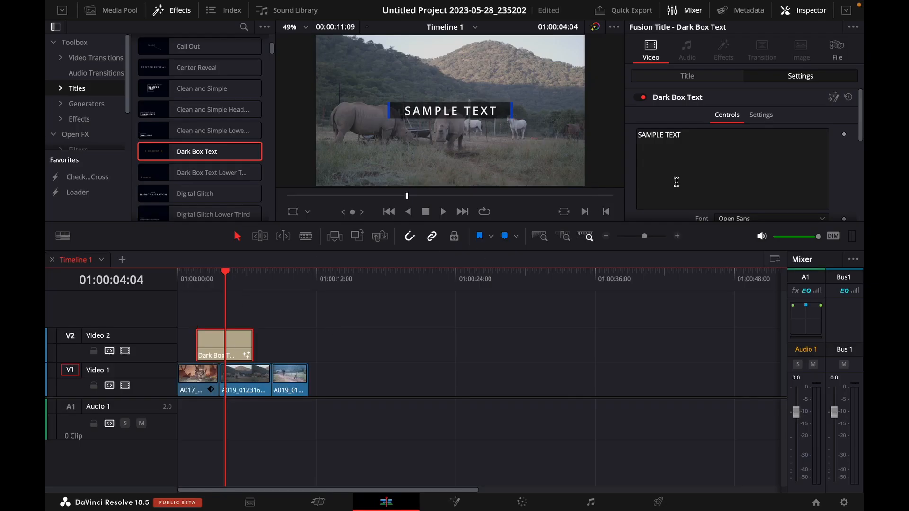
scroll(663, 168, "down", 5)
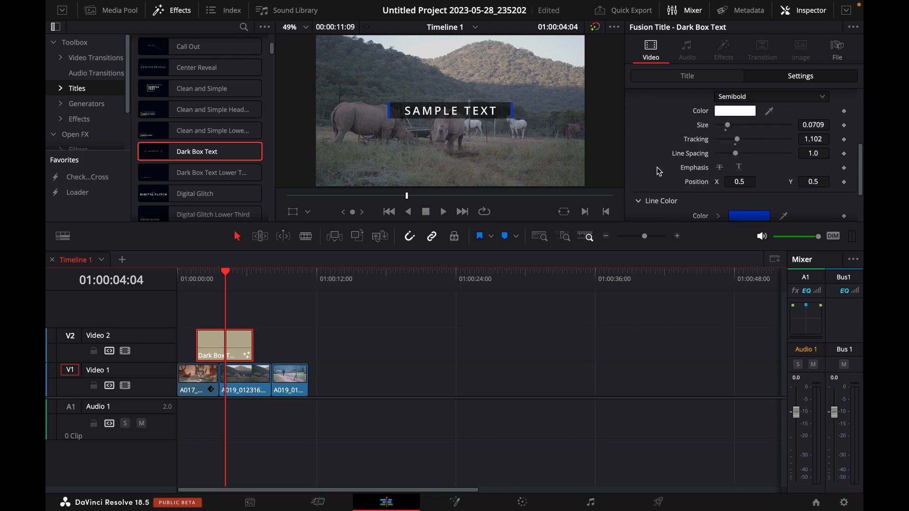
scroll(657, 168, "down", 2)
scroll(657, 167, "up", 7)
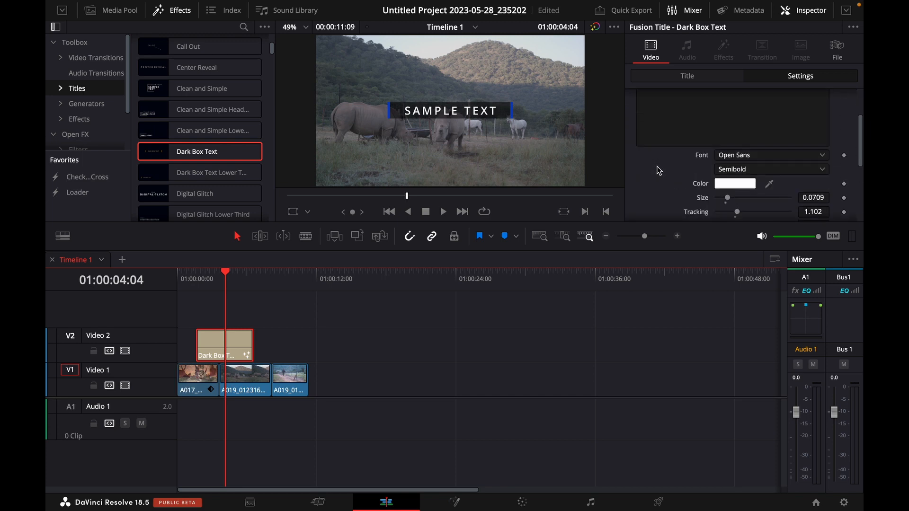
Replace the Dark Box Text title's sample wording with "ANIMAL FARM"
left_click_drag(684, 136, 653, 131)
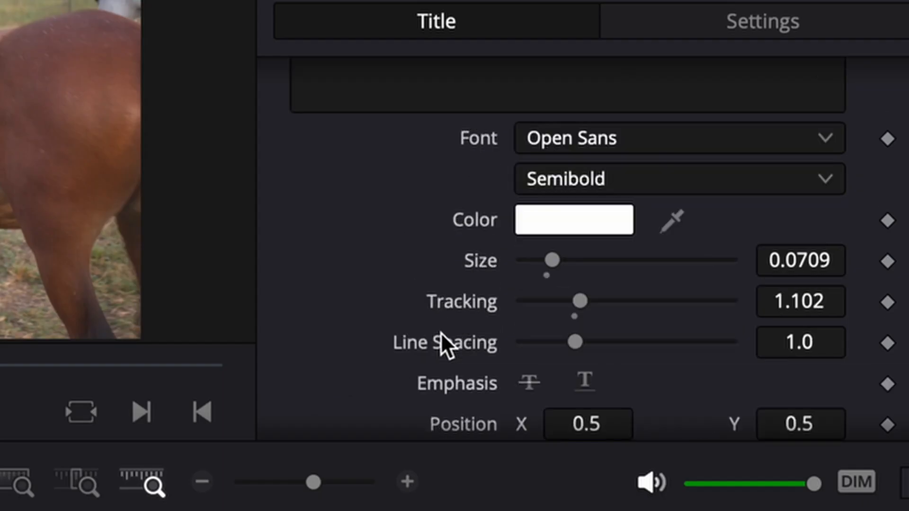
scroll(444, 343, "up", 5)
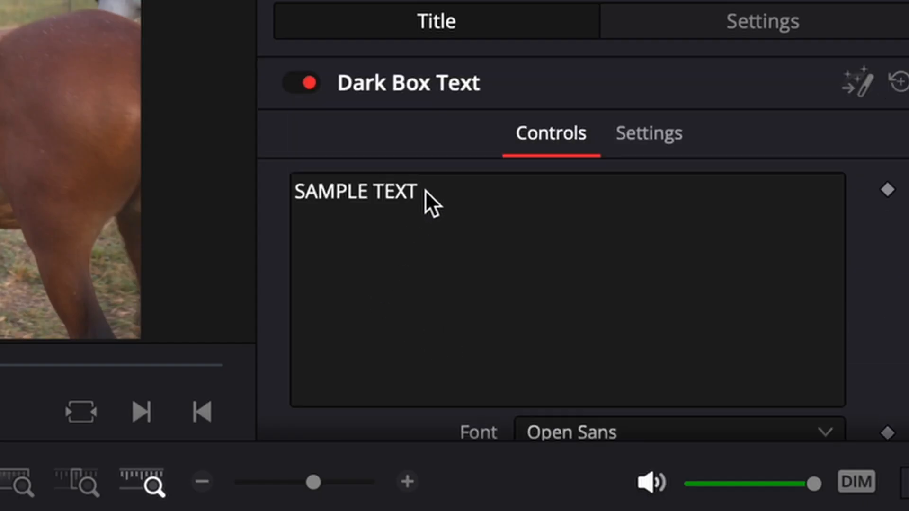
left_click(409, 193)
left_click_drag(408, 193, 287, 195)
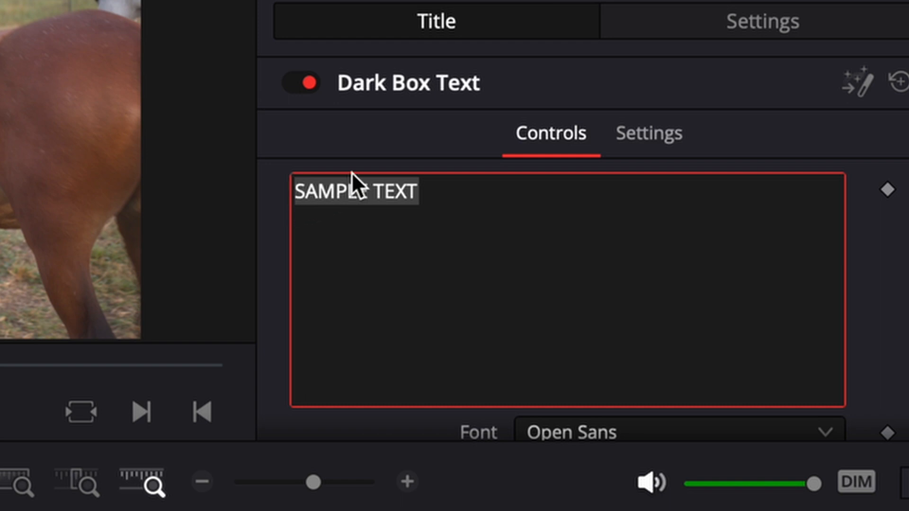
type("ANIMA")
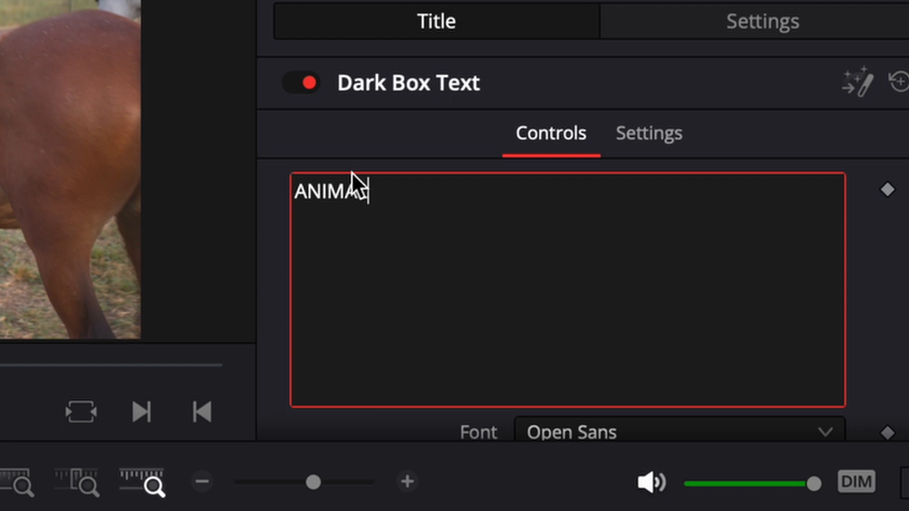
type("L FARM")
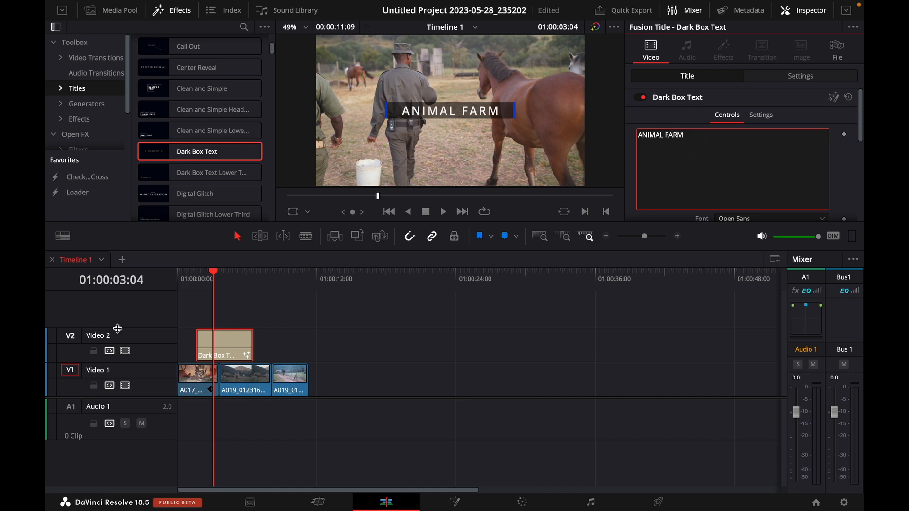
Play the timeline from the start to review the reworded title's animation
left_click(187, 288)
key("Home")
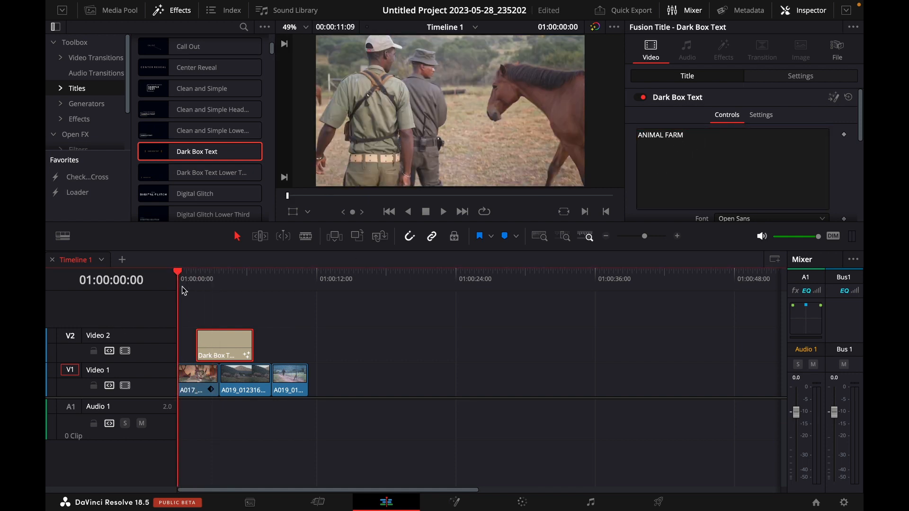
key("space")
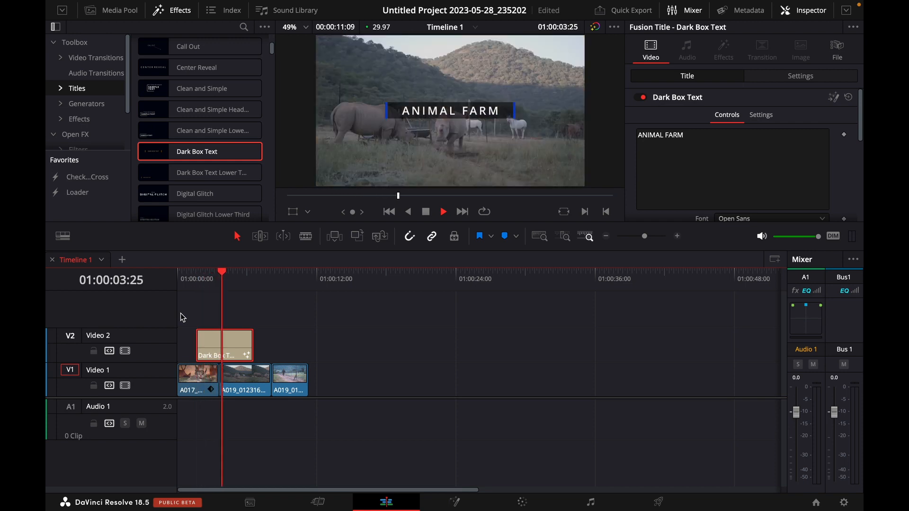
key("space")
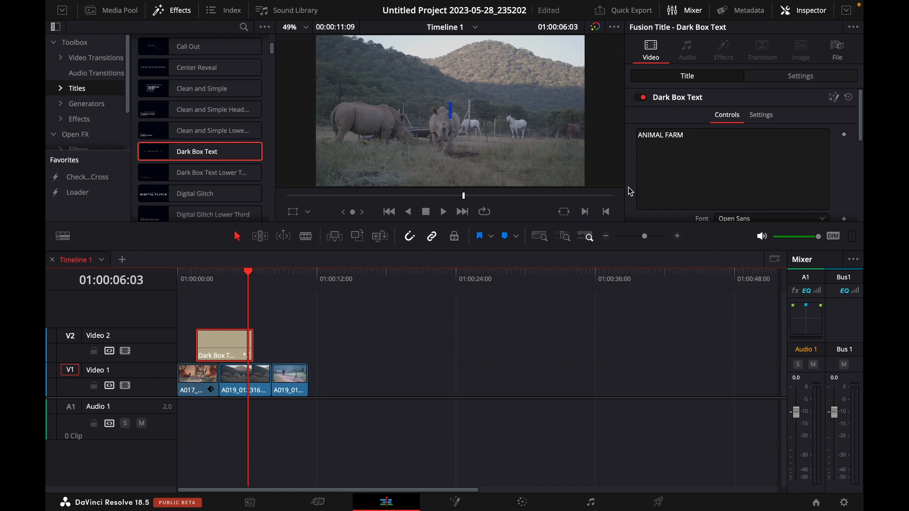
Set the ANIMAL FARM title's font to Arial with the Bold style
left_click(758, 150)
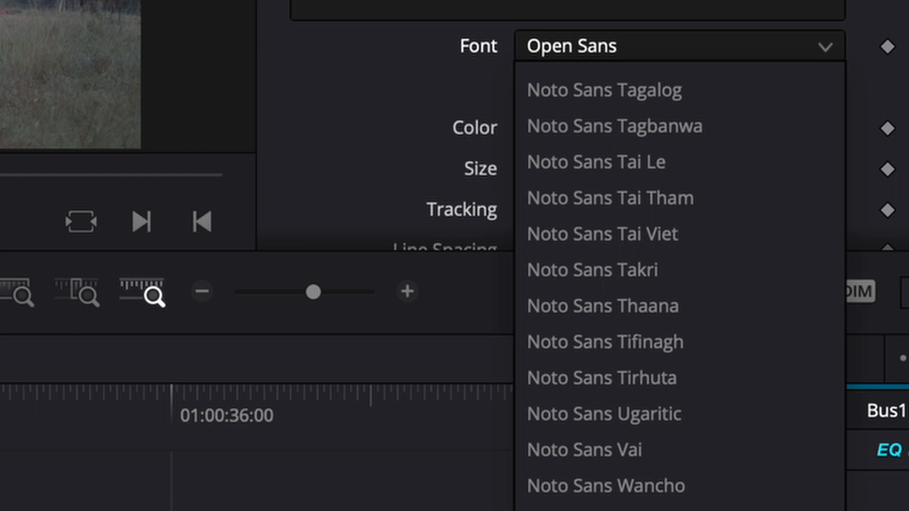
left_click_drag(838, 509, 838, 76)
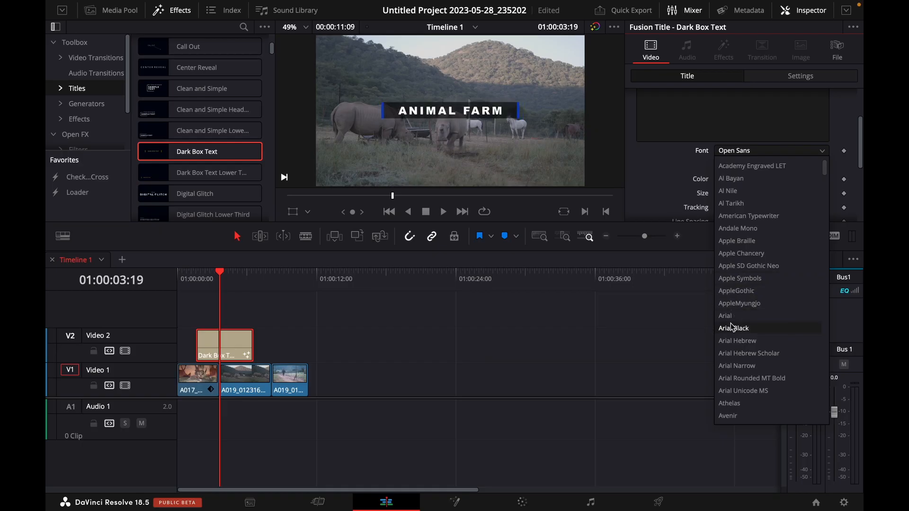
left_click(730, 318)
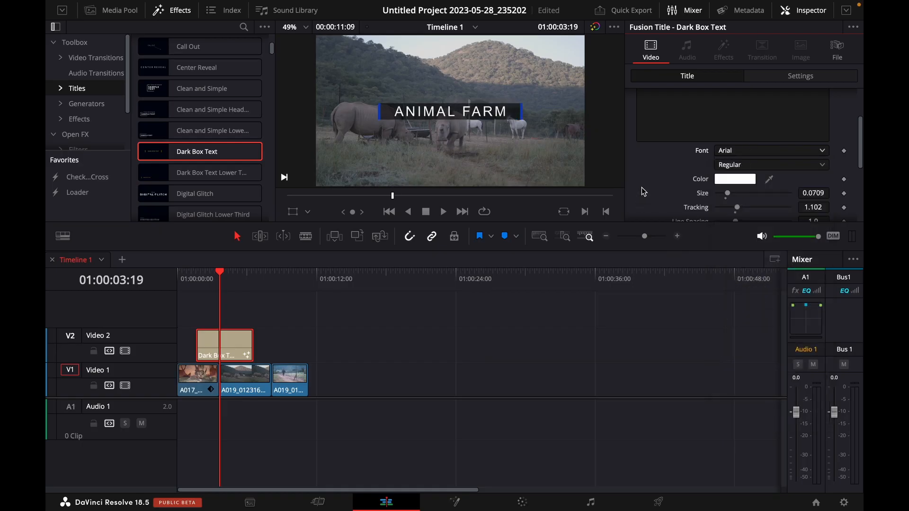
left_click(732, 166)
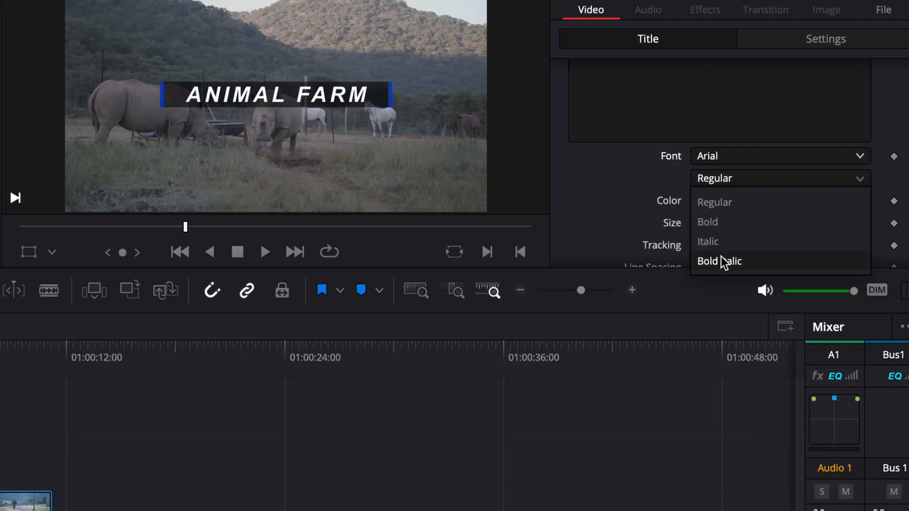
left_click(711, 223)
Change the ANIMAL FARM title's text color from the color wheel to red
scroll(602, 205, "down", 3)
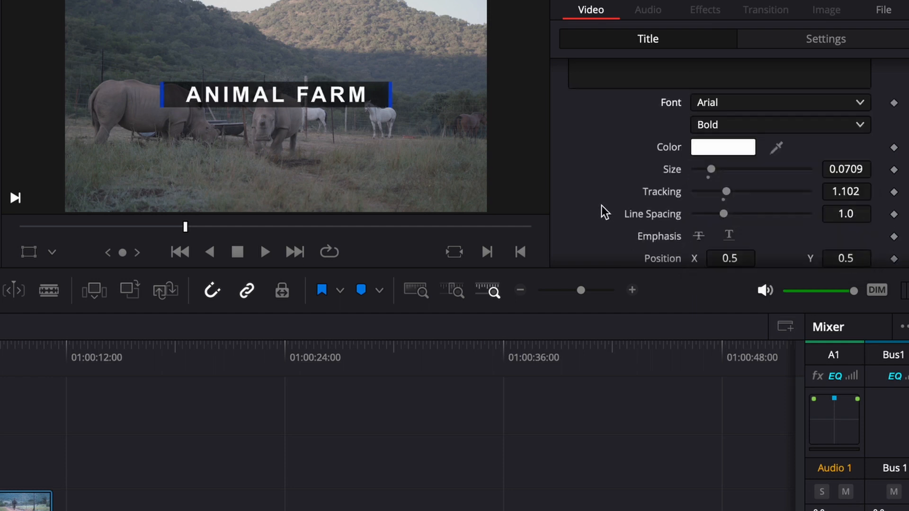
scroll(602, 206, "up", 2)
left_click(731, 146)
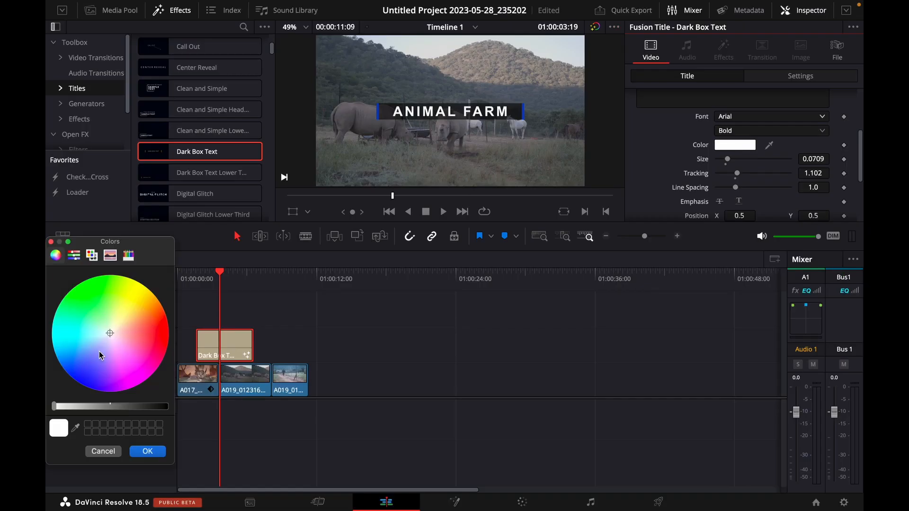
mouse_move(112, 339)
left_mouse_down()
mouse_move(136, 346)
mouse_move(157, 315)
mouse_move(129, 290)
mouse_move(98, 351)
mouse_move(88, 331)
mouse_move(60, 341)
mouse_move(83, 361)
mouse_move(140, 325)
mouse_move(124, 336)
left_mouse_up()
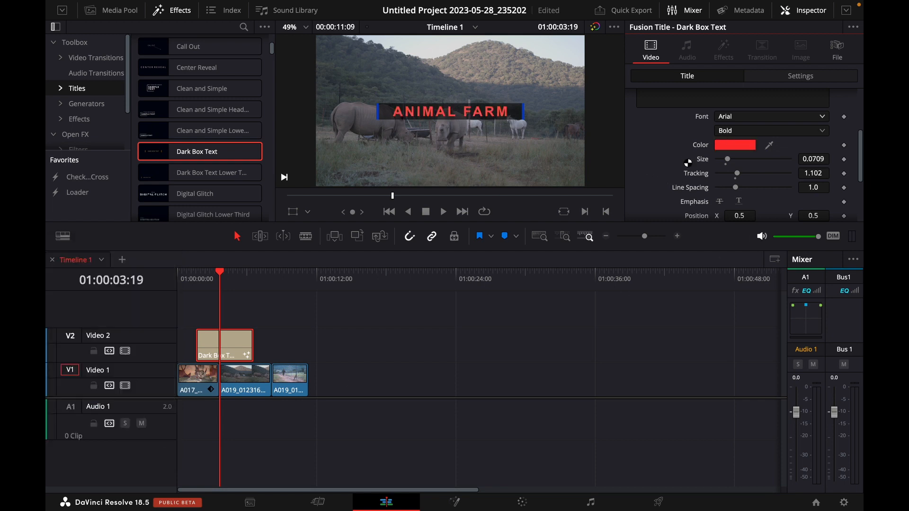
Enlarge the ANIMAL FARM text to a size of 0.122 and play the timeline from the start to review it
mouse_move(728, 160)
left_mouse_down()
mouse_move(751, 162)
mouse_move(736, 165)
left_mouse_up()
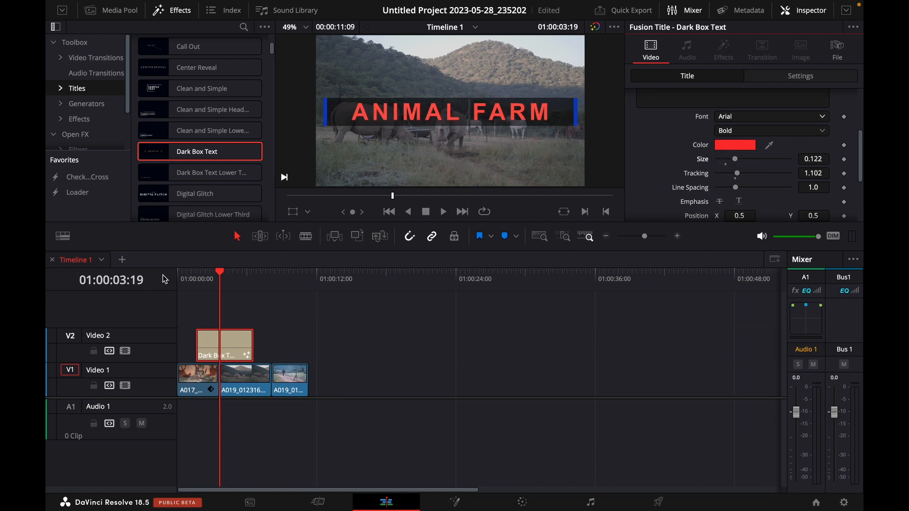
left_click(183, 276)
key("space")
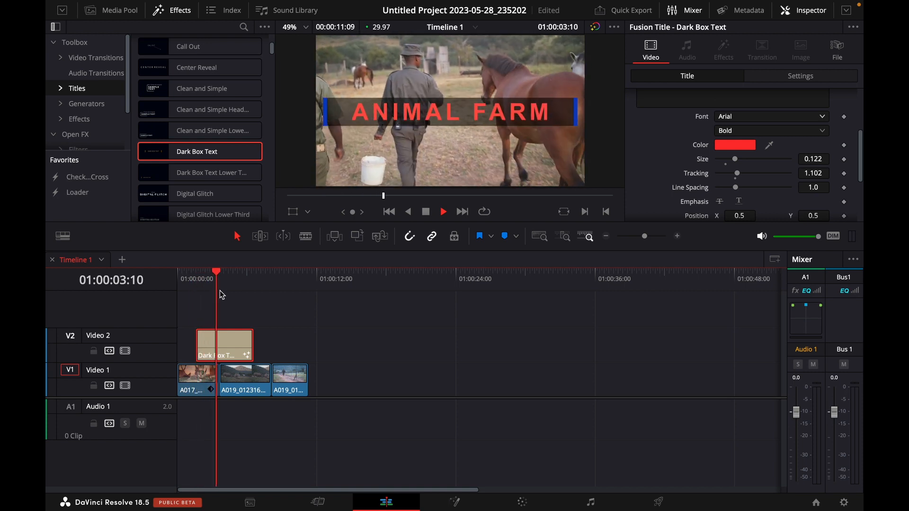
key("space")
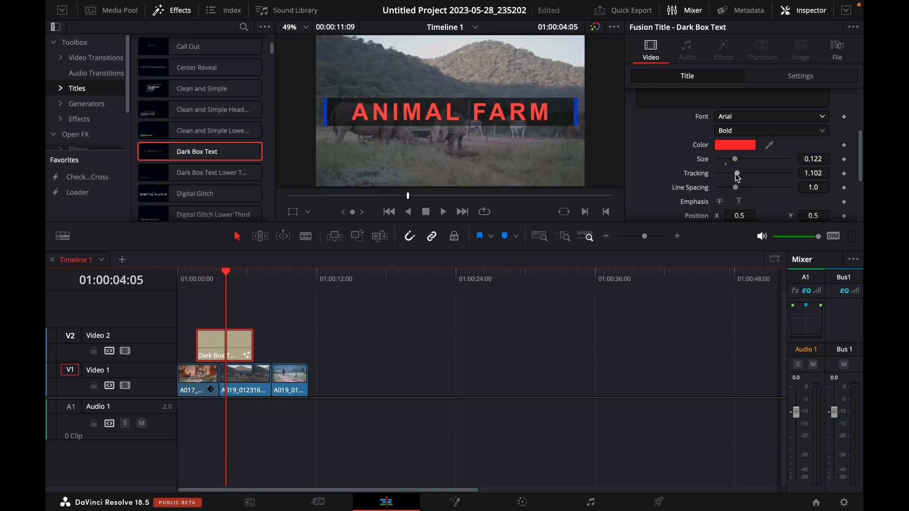
Try a wider tracking of 1.48 on the ANIMAL FARM title and play the timeline from the start
left_click_drag(738, 177, 741, 178)
mouse_move(742, 178)
left_mouse_down()
mouse_move(756, 177)
mouse_move(745, 182)
left_mouse_up()
left_click(178, 284)
key("space")
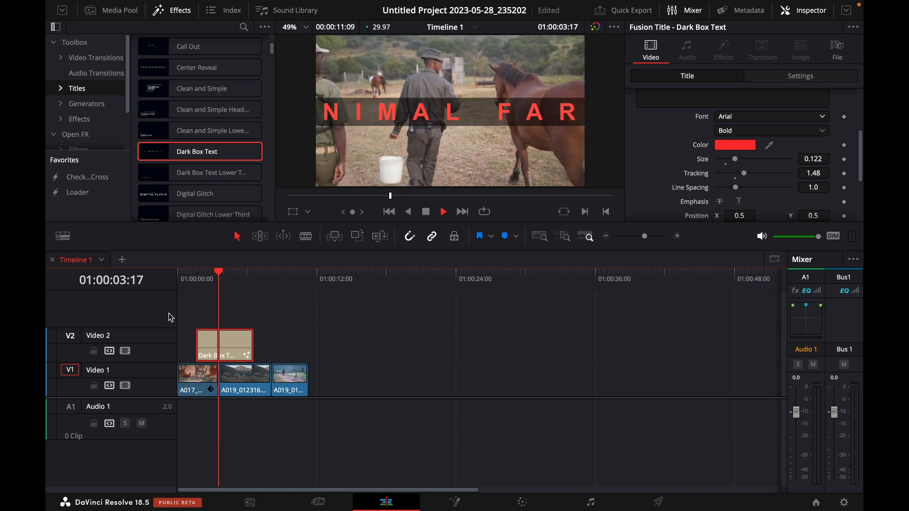
key("space")
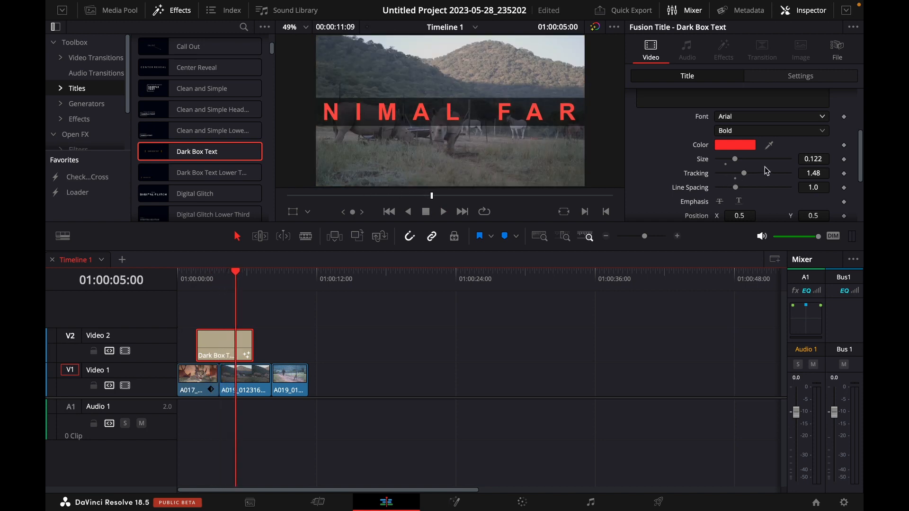
Set the ANIMAL FARM title's tracking to 1.134 and its X position to 0.511
left_click_drag(743, 174, 740, 179)
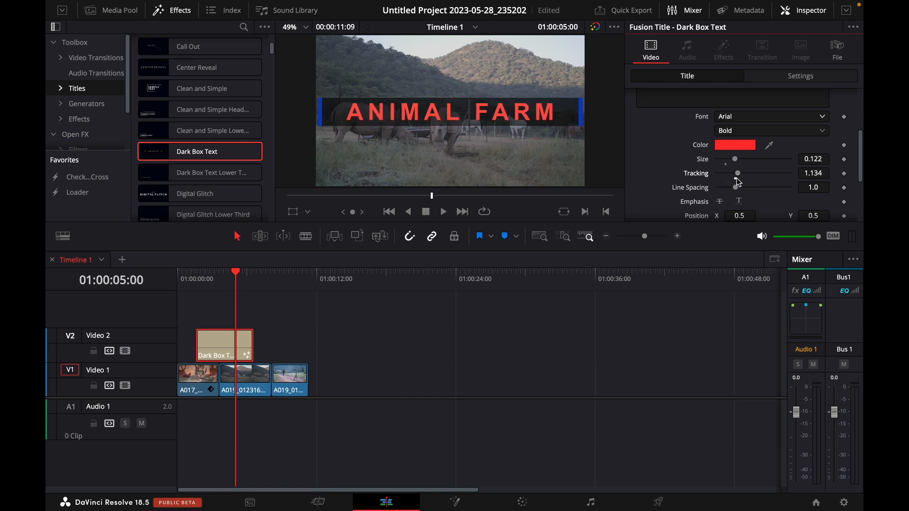
scroll(648, 165, "down", 2)
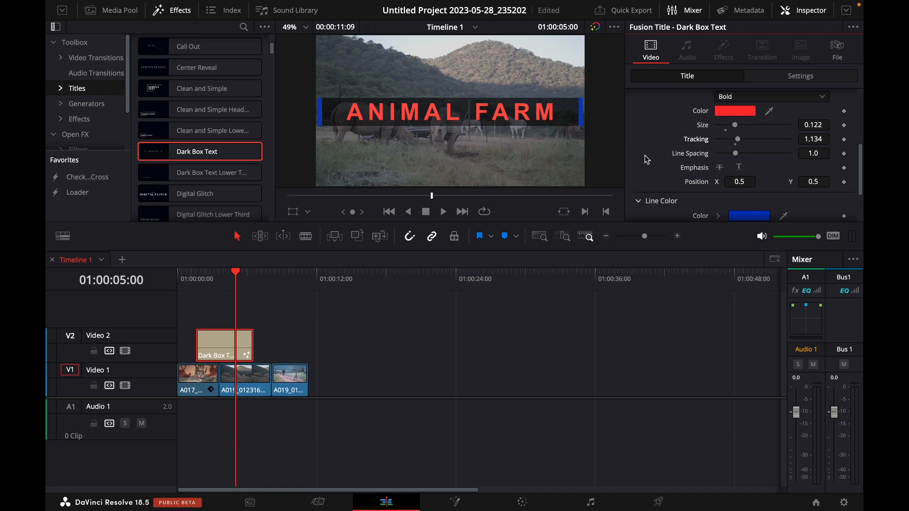
scroll(646, 156, "down", 4)
left_click_drag(741, 122, 744, 121)
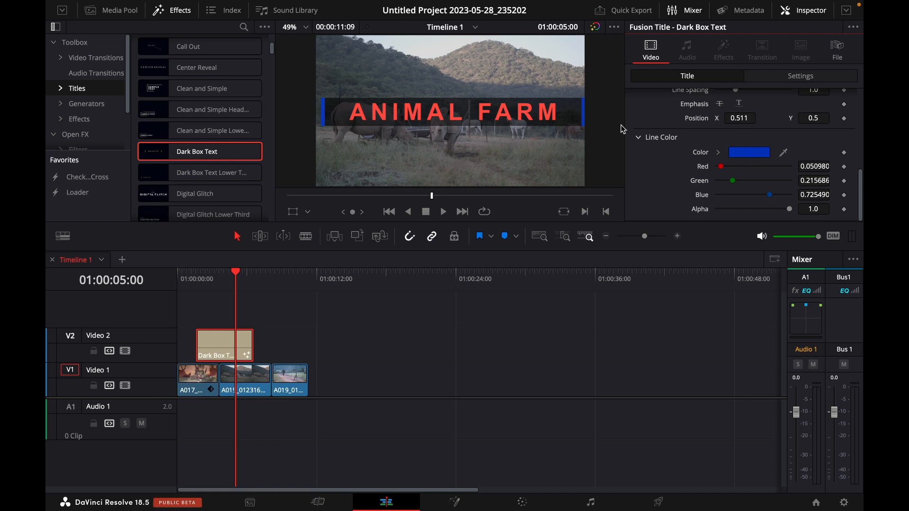
Change the line color at the sides of the title's dark box to yellow
left_click(752, 152)
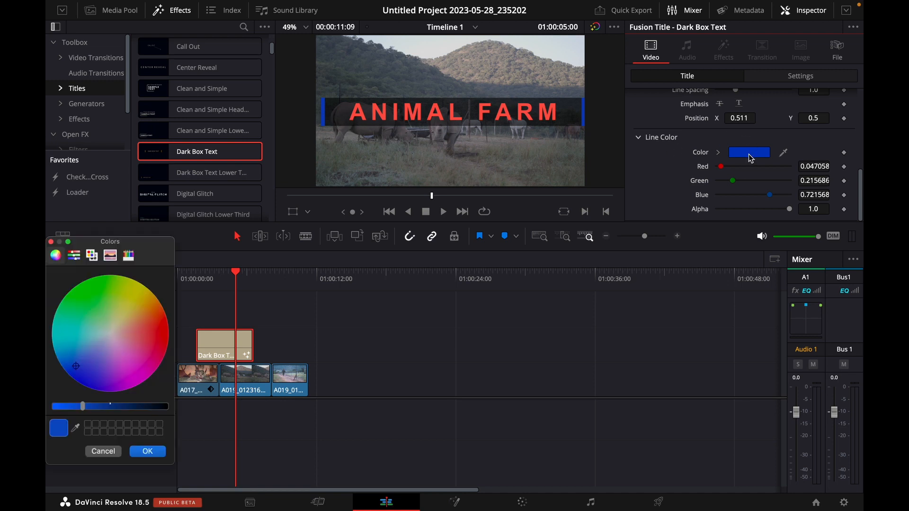
left_click_drag(100, 313, 137, 293)
left_click(142, 455)
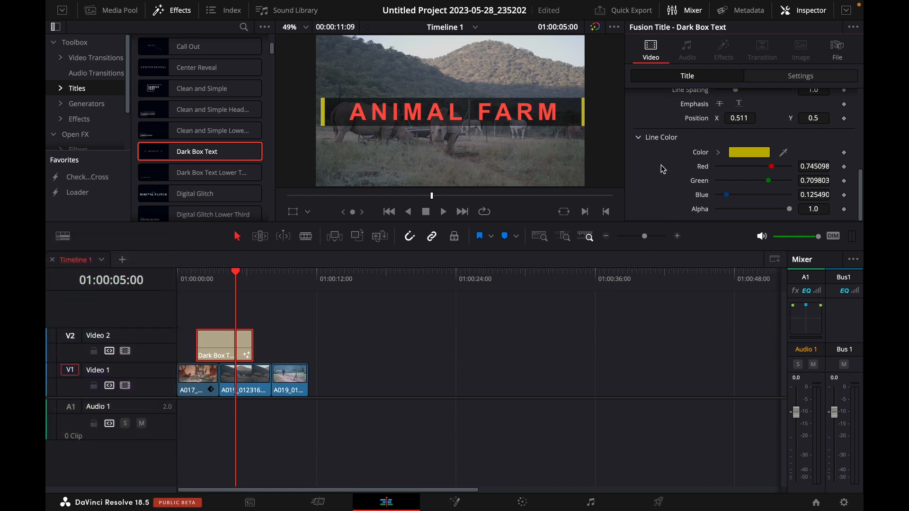
Try a transform zoom of 0.830 and a position of X 43, Y -246 on the title, and reset both
scroll(723, 166, "up", 5)
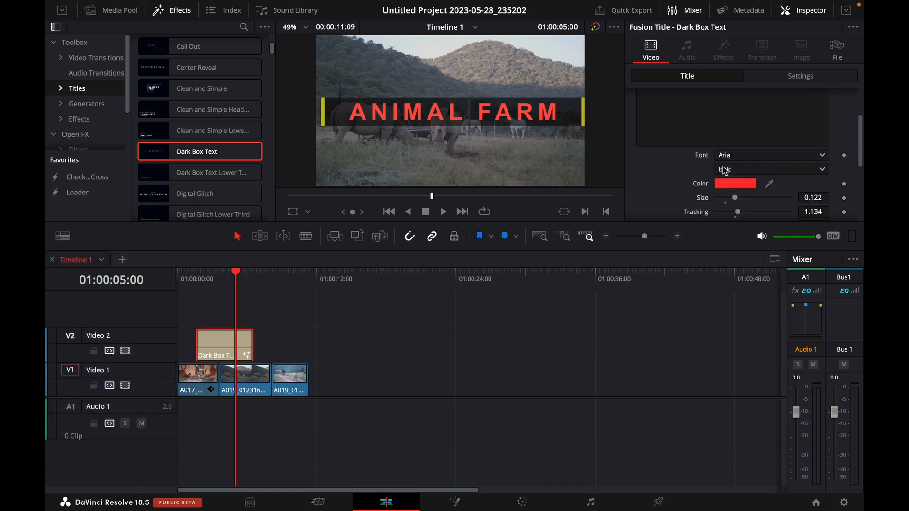
left_click(796, 78)
scroll(657, 120, "up", 4)
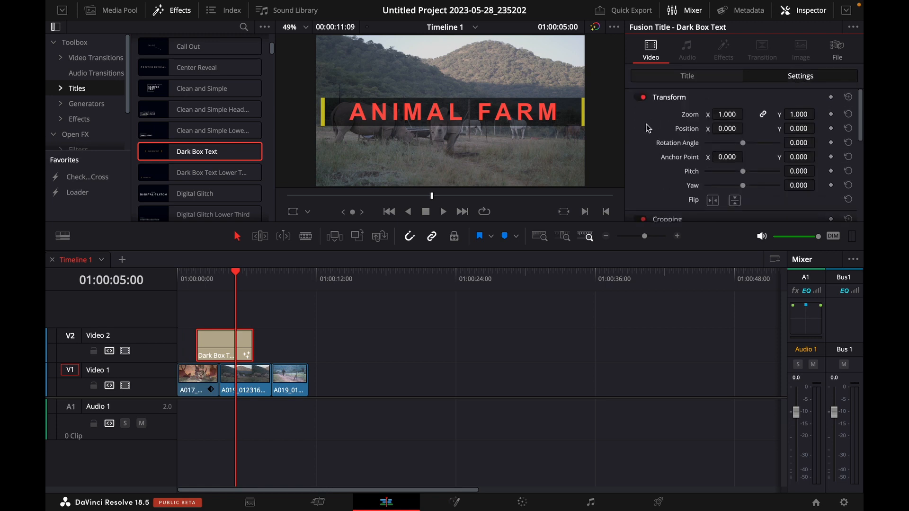
left_click_drag(728, 119, 346, 251)
left_click_drag(796, 128, 258, 274)
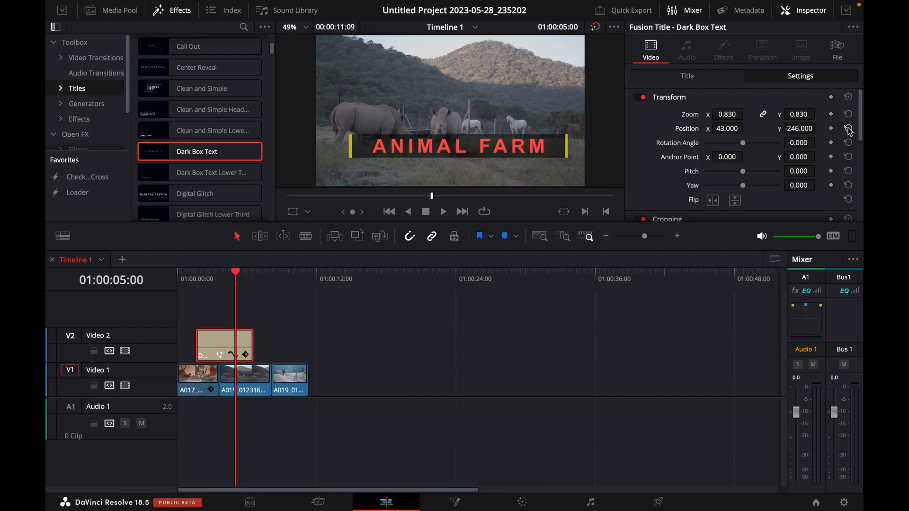
left_click(872, 194)
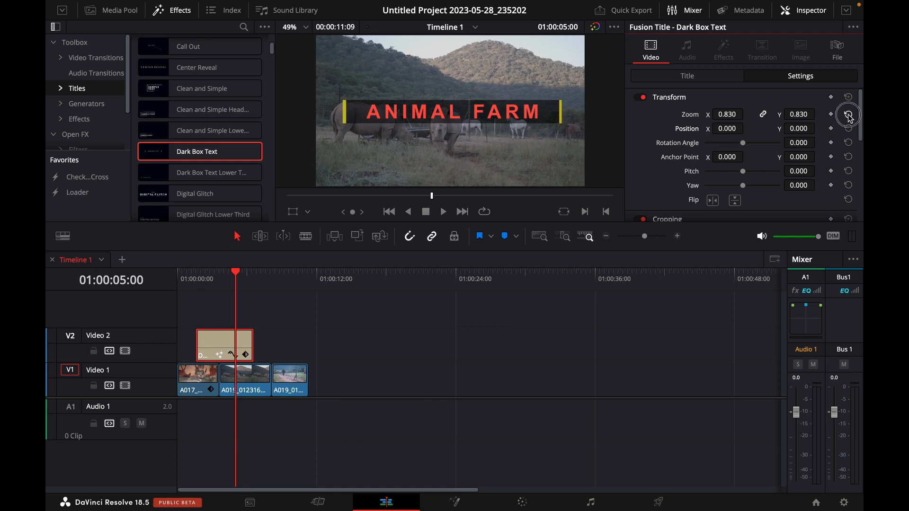
left_click(849, 115)
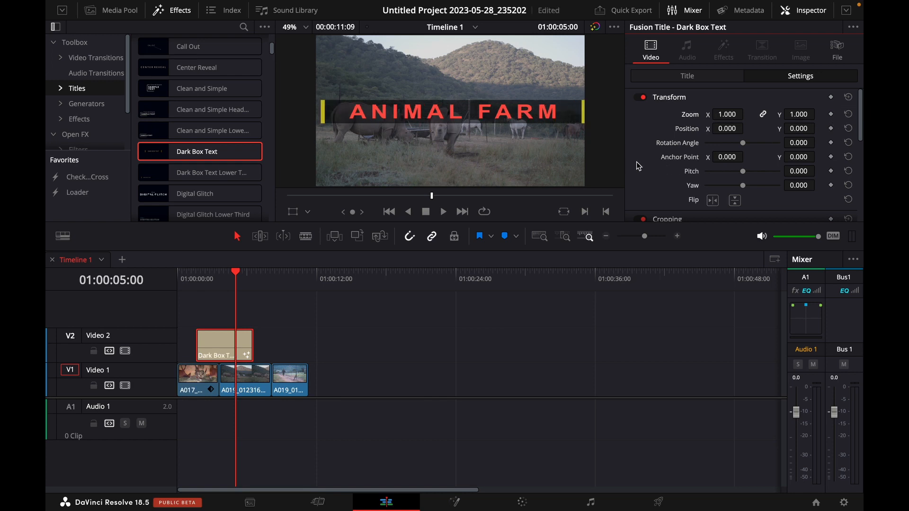
Add a Text+ title on the Video 2 track directly after the Dark Box Text clip and play it
scroll(637, 163, "down", 5)
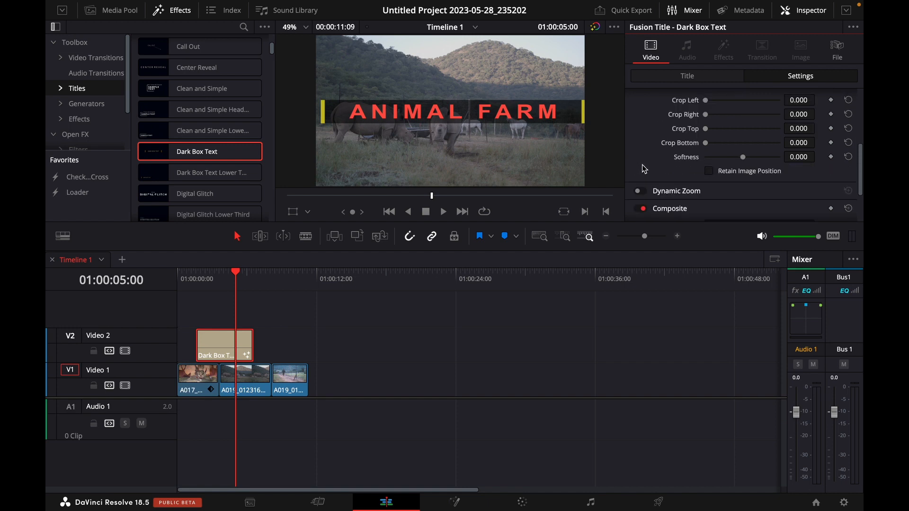
scroll(646, 142, "up", 2)
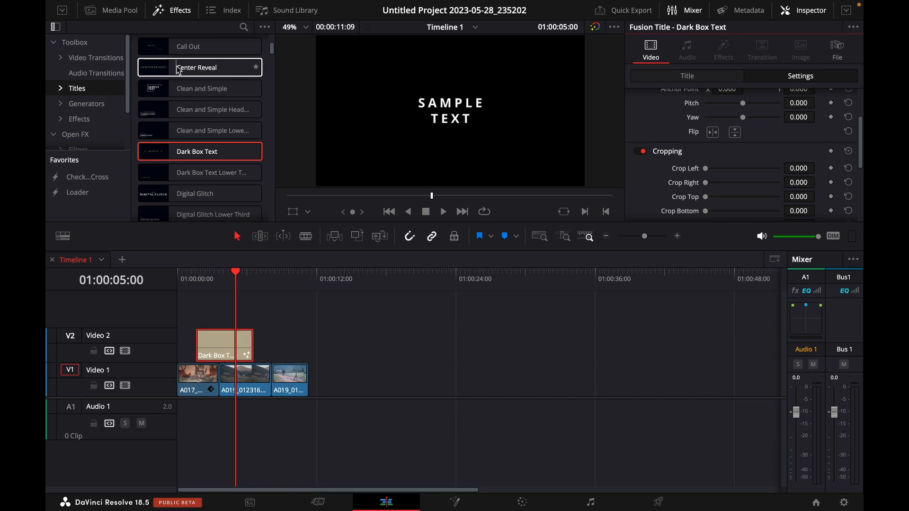
scroll(205, 180, "down", 5)
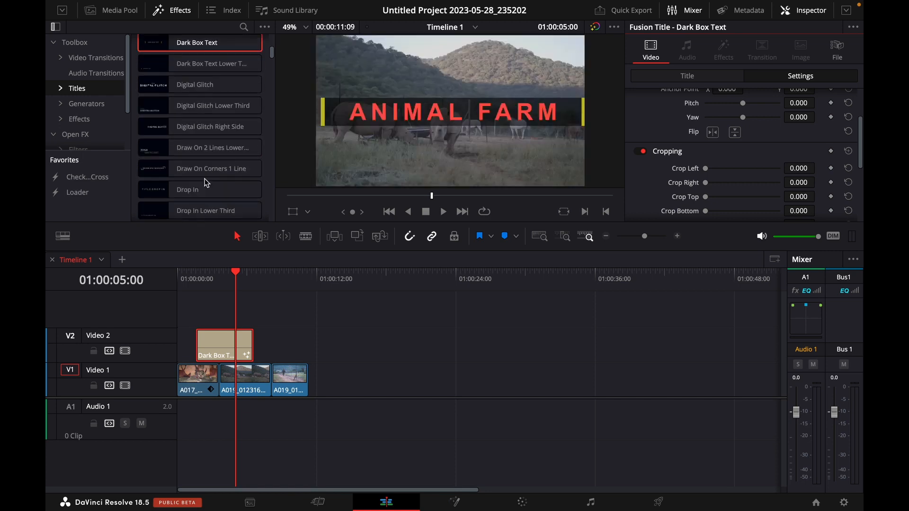
scroll(207, 183, "down", 1)
scroll(194, 142, "up", 10)
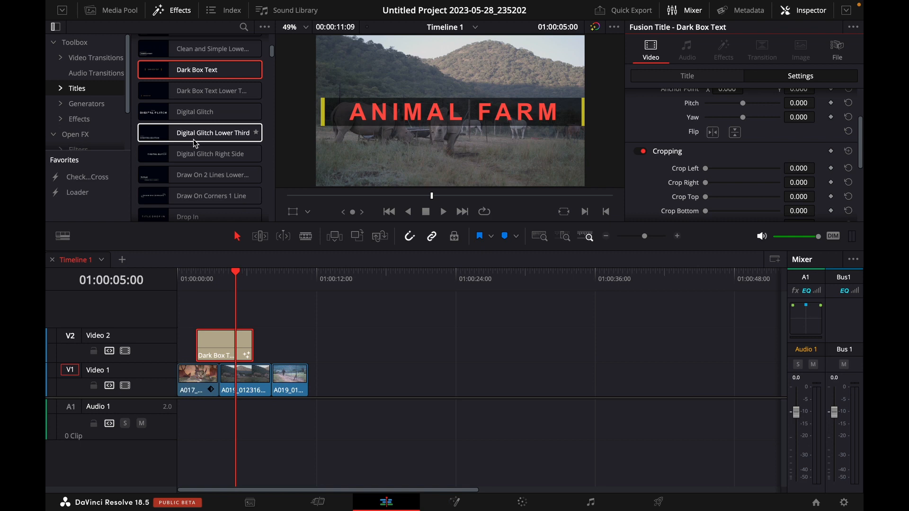
left_click_drag(163, 143, 258, 344)
left_click(252, 269)
key("space")
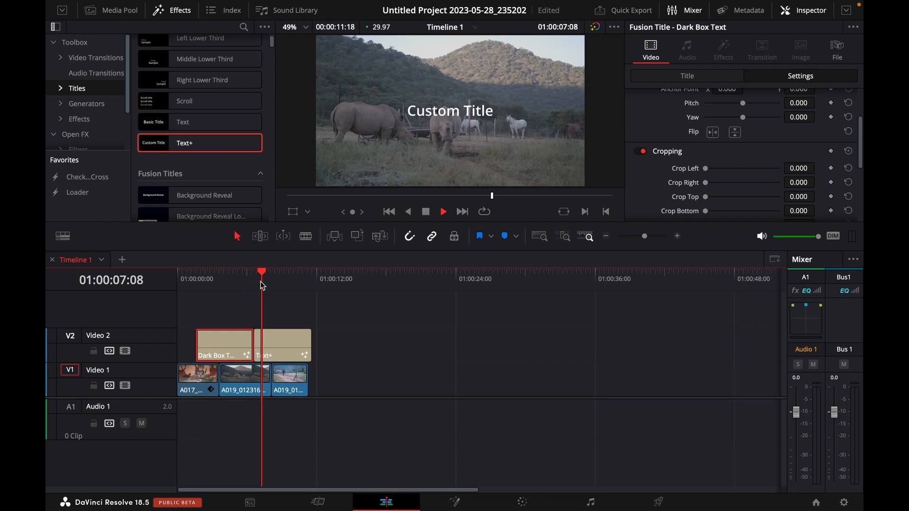
key("space")
Replace the Text+ title's sample wording with "ANIMAL FARM"
left_click(284, 349)
scroll(661, 128, "up", 3)
left_click(677, 74)
left_click(682, 152)
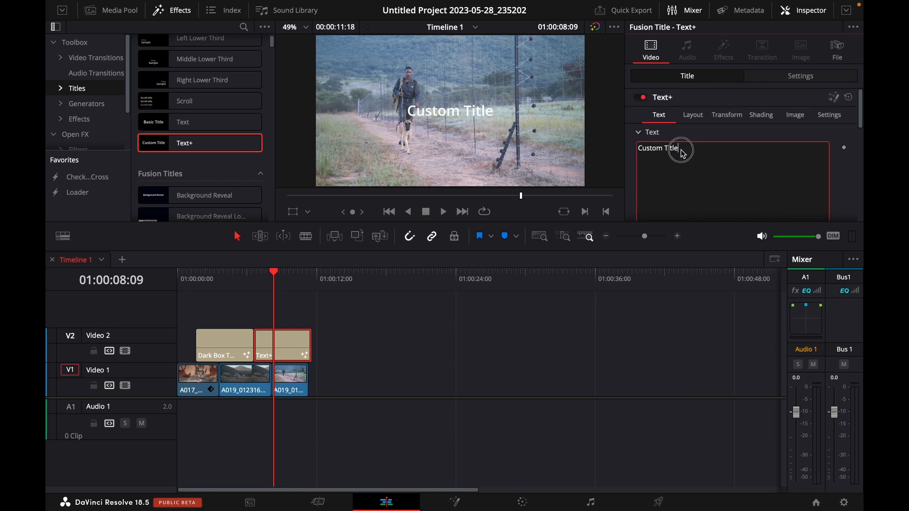
key("ctrl+a")
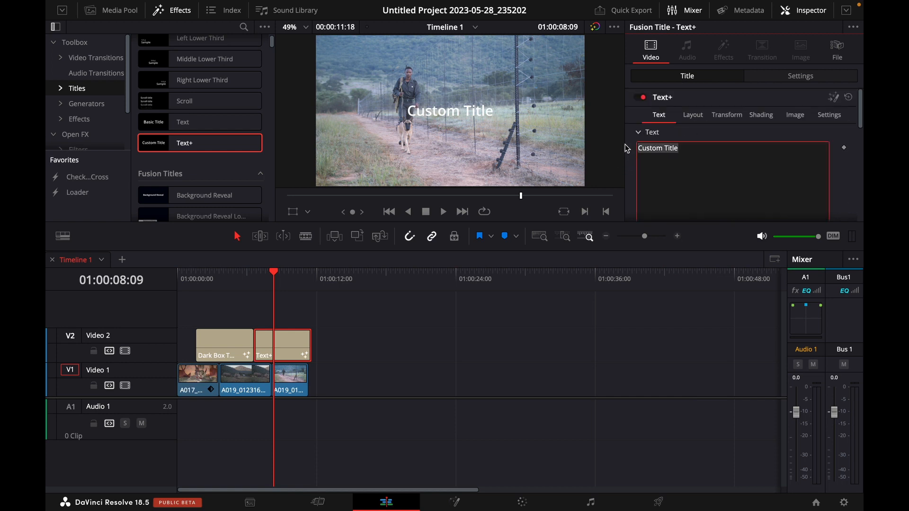
type("ANIMAL")
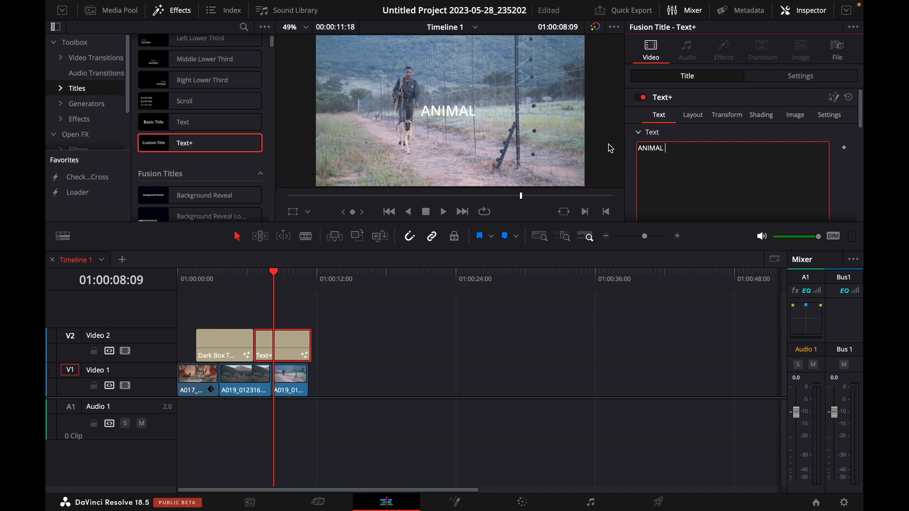
type(" FARM")
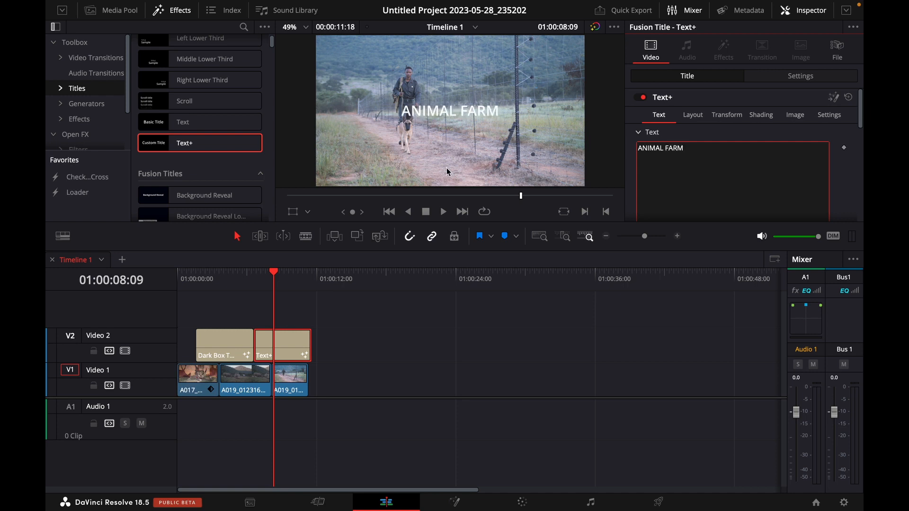
Play the timeline from just before the Text+ title to review its new wording
left_click(251, 275)
key("space")
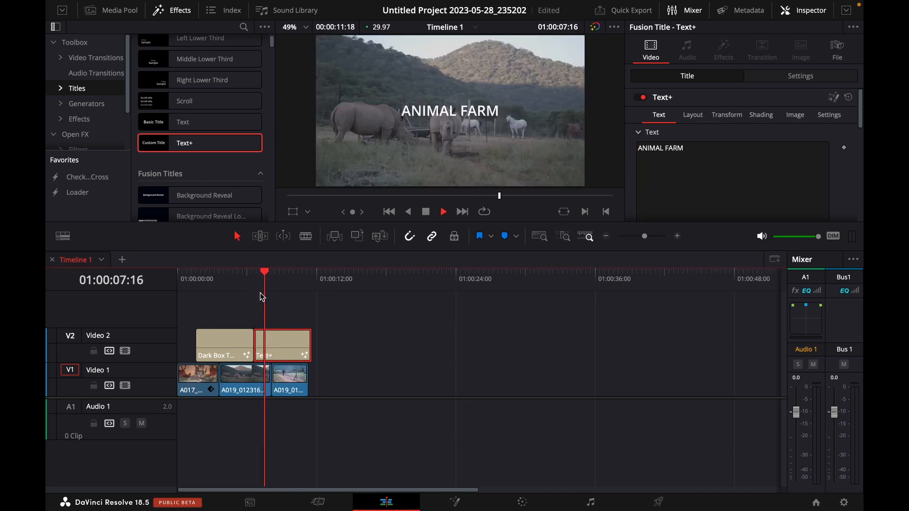
key("space")
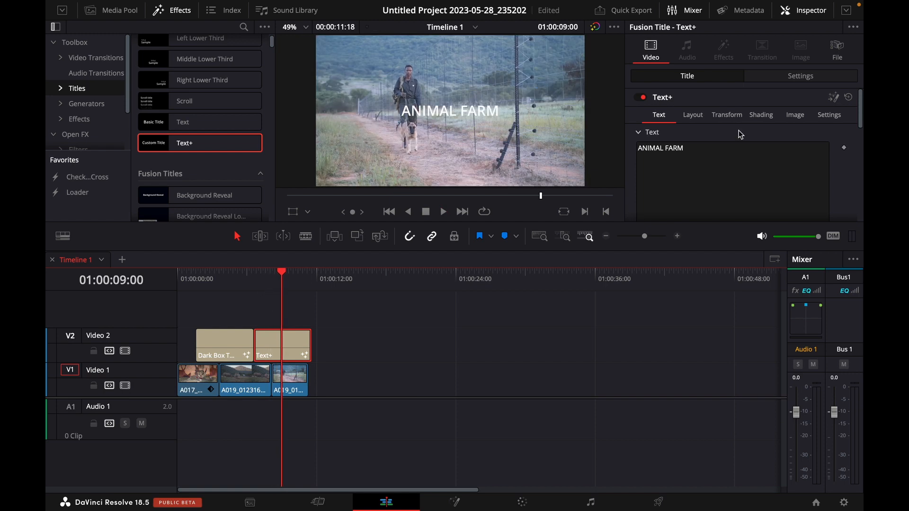
Enlarge the Text+ title's text to a size of 0.1457
scroll(712, 142, "down", 3)
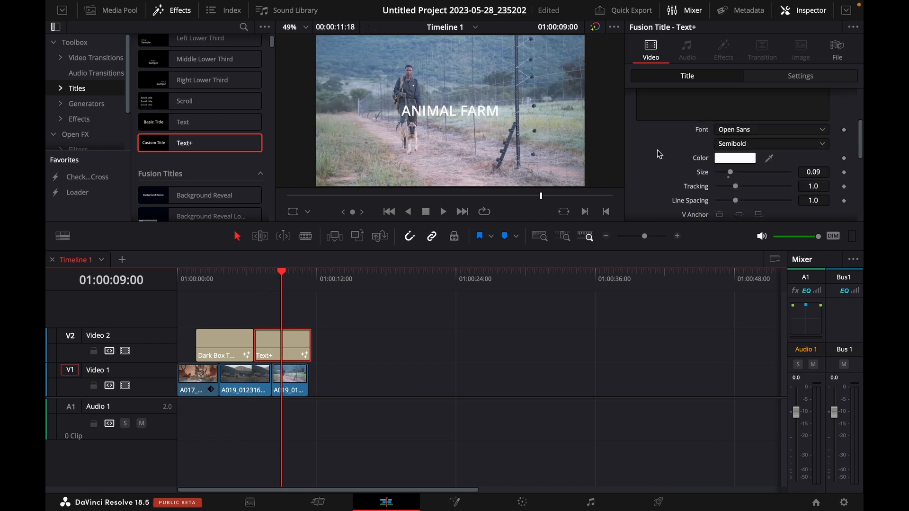
left_click_drag(731, 173, 740, 175)
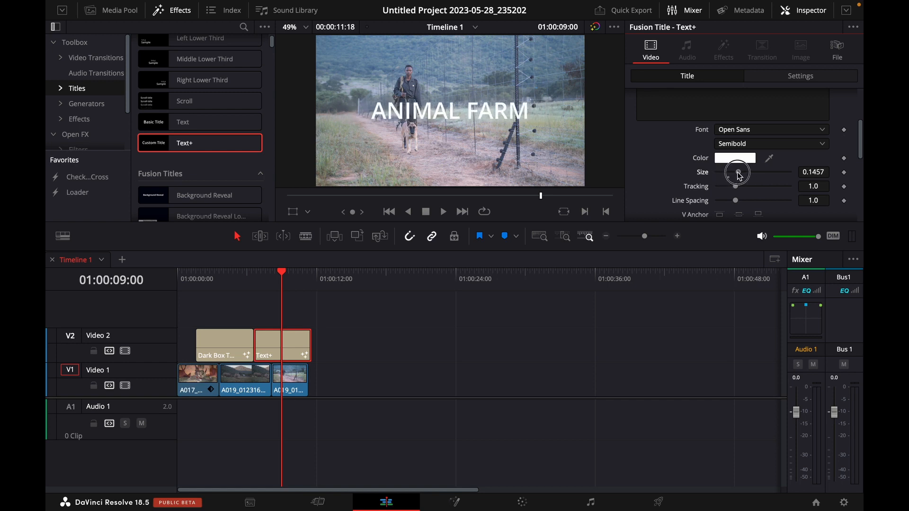
scroll(653, 161, "up", 3)
Set a zoom keyframe of 0.170 on the Text+ title at its start, 01:00:06:18
left_click(777, 75)
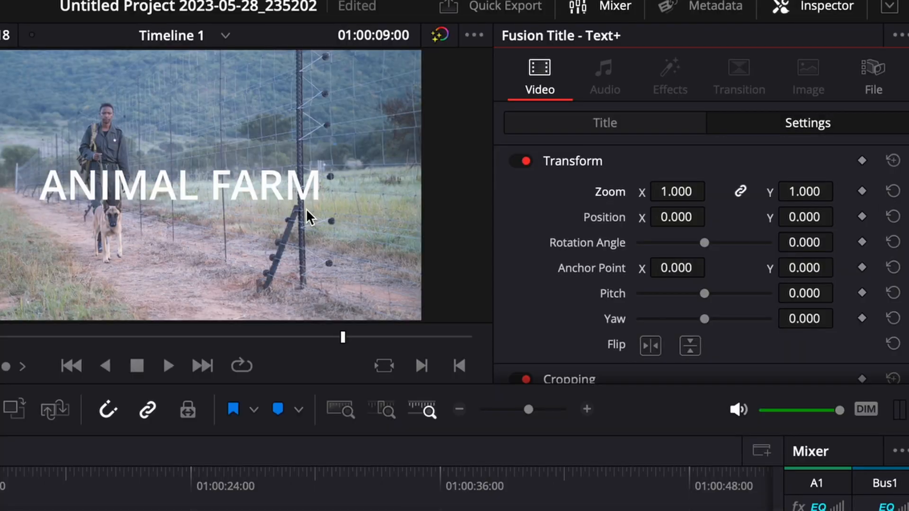
left_click_drag(681, 191, 682, 190)
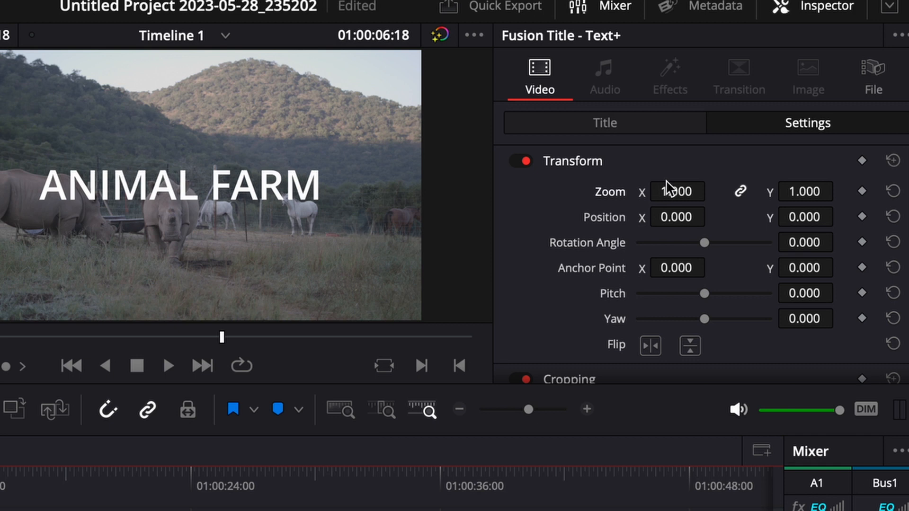
left_click(673, 191)
left_click_drag(673, 191, 593, 196)
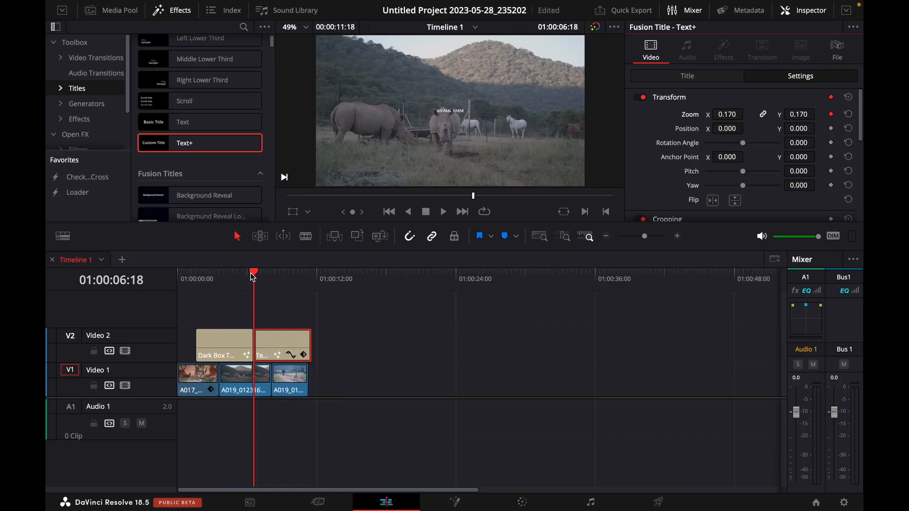
Set a zoom keyframe of 1.490 on the Text+ title near its end, at 01:00:11:09
left_click_drag(251, 273, 301, 283)
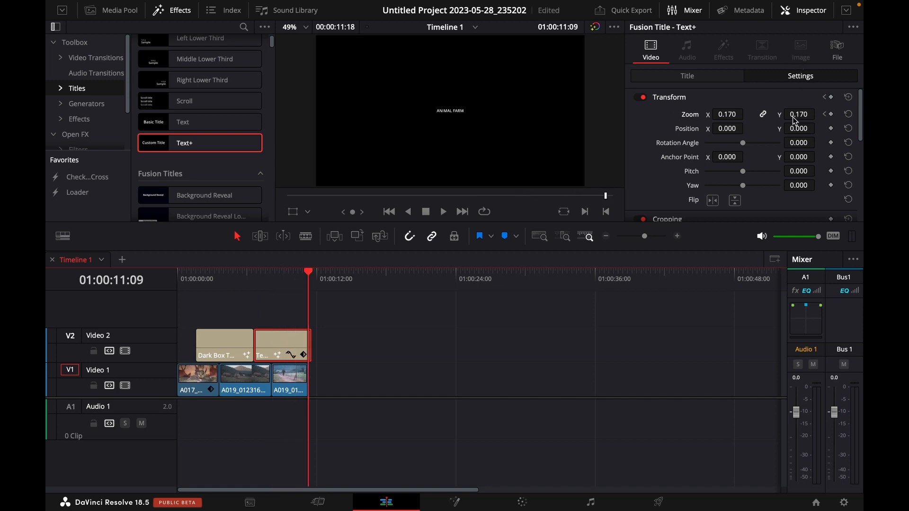
left_click_drag(794, 116, 839, 118)
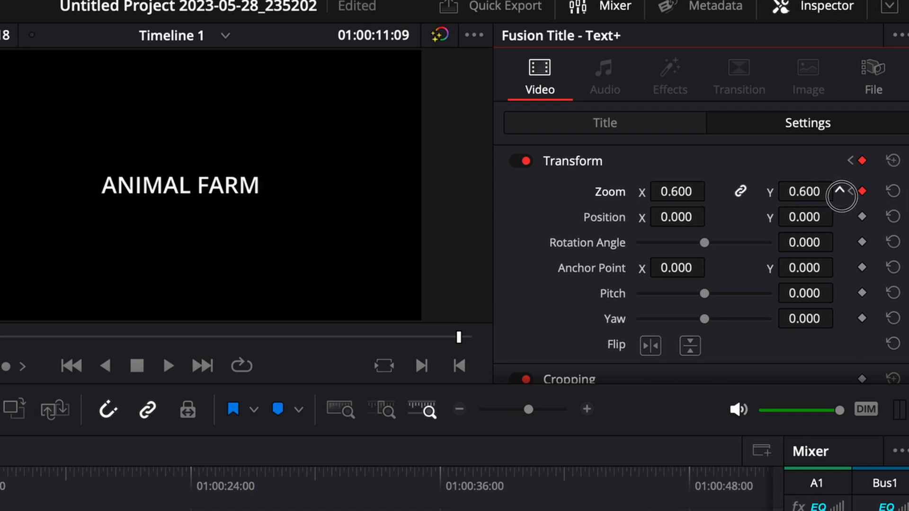
left_click_drag(877, 199, 218, 454)
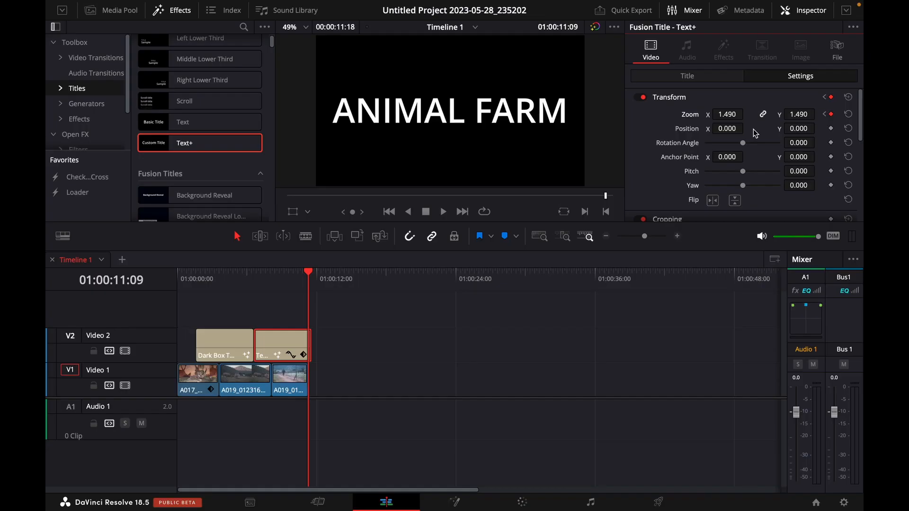
Play the timeline from the Text+ title's start at 01:00:06:18 to review the zoom animation
left_click(252, 271)
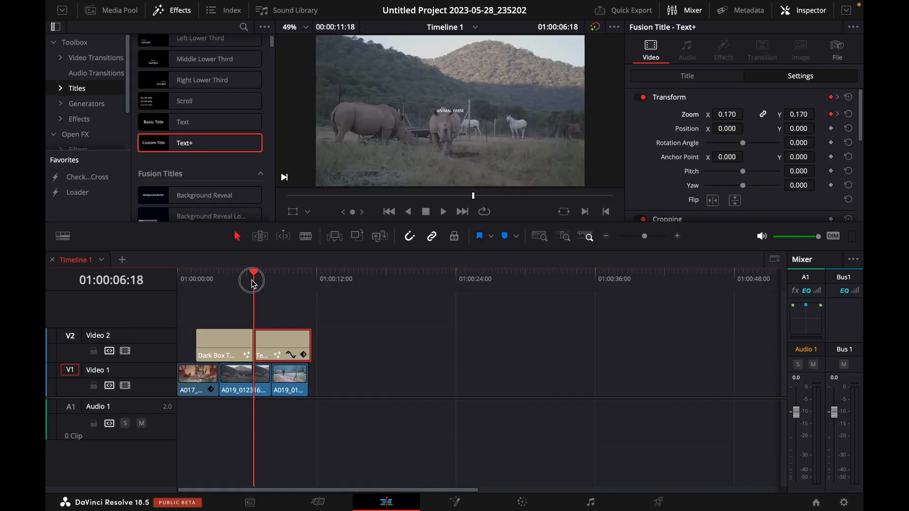
key("space")
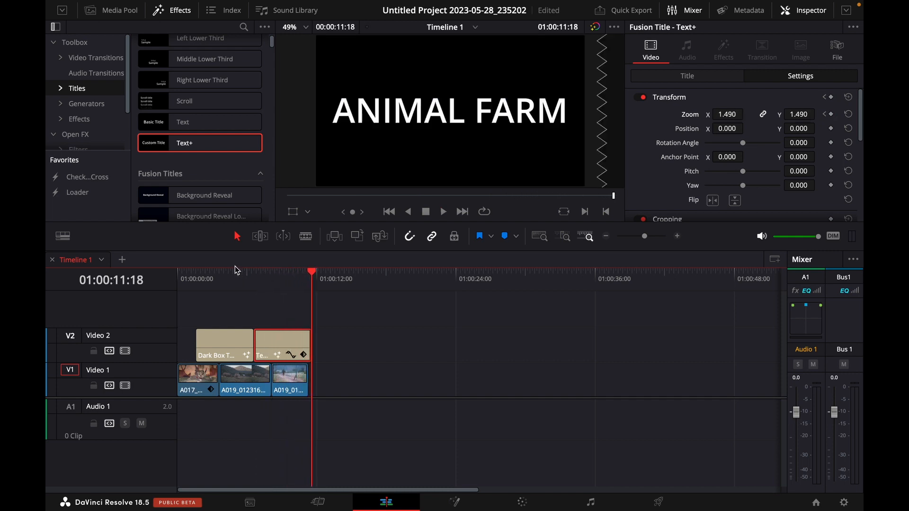
Browse the Fusion Titles presets from Background Reveal to Horizontal Line Reveal, with the playhead parked at 01:00:08:04
scroll(212, 137, "up", 1)
scroll(211, 137, "down", 2)
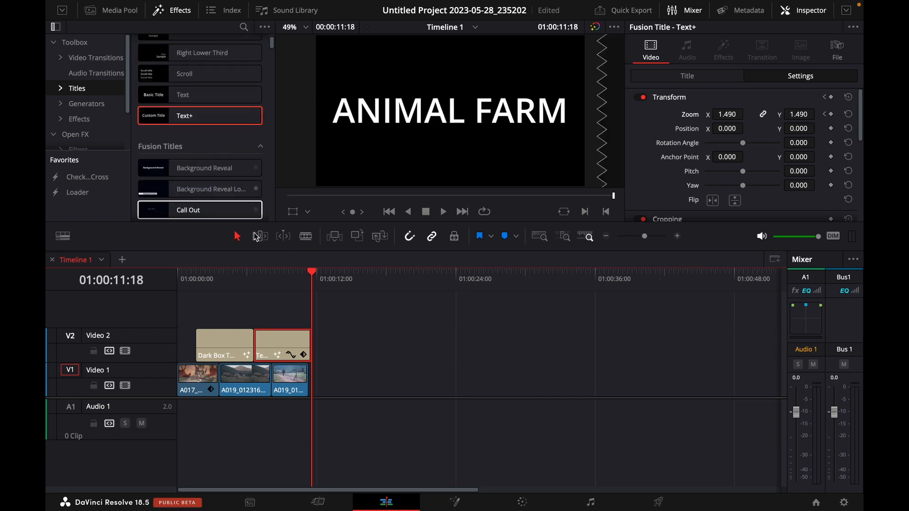
left_click(272, 277)
scroll(178, 95, "down", 3)
scroll(184, 100, "down", 5)
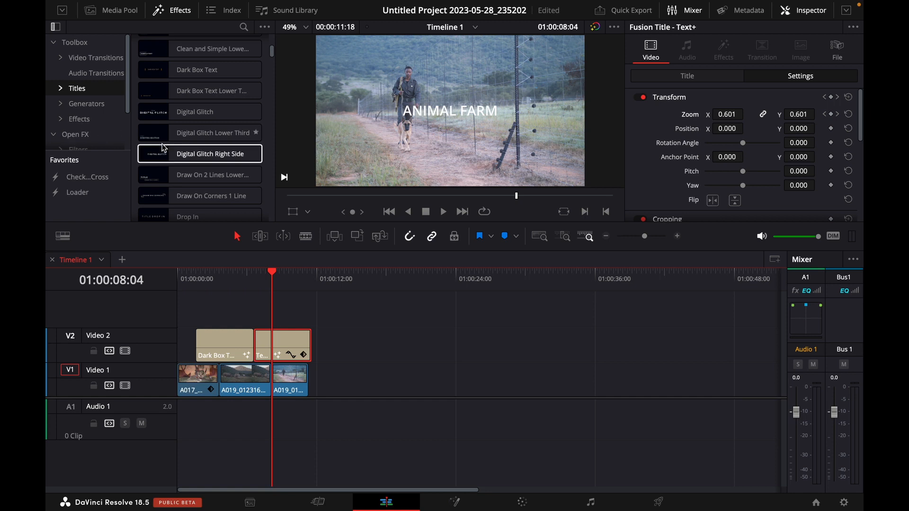
scroll(173, 152, "down", 9)
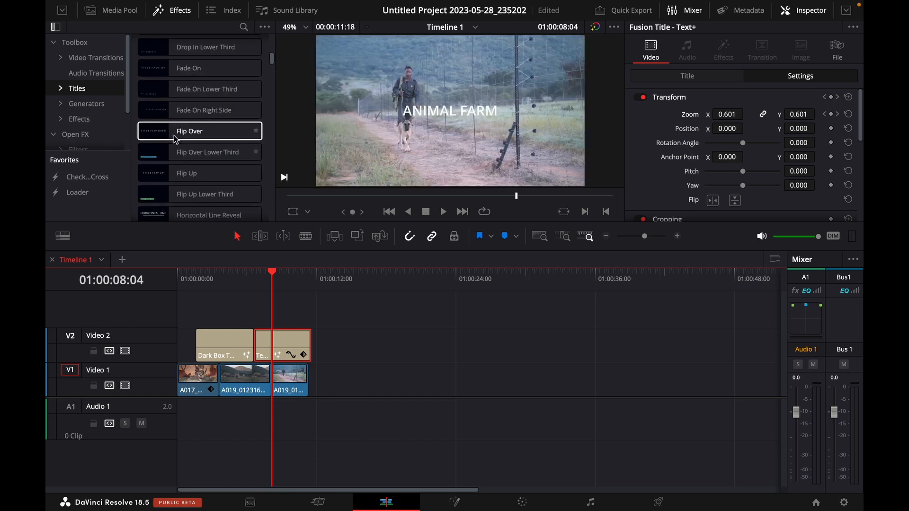
Play the whole timeline from its beginning to review both animated titles over the clips
key("Home")
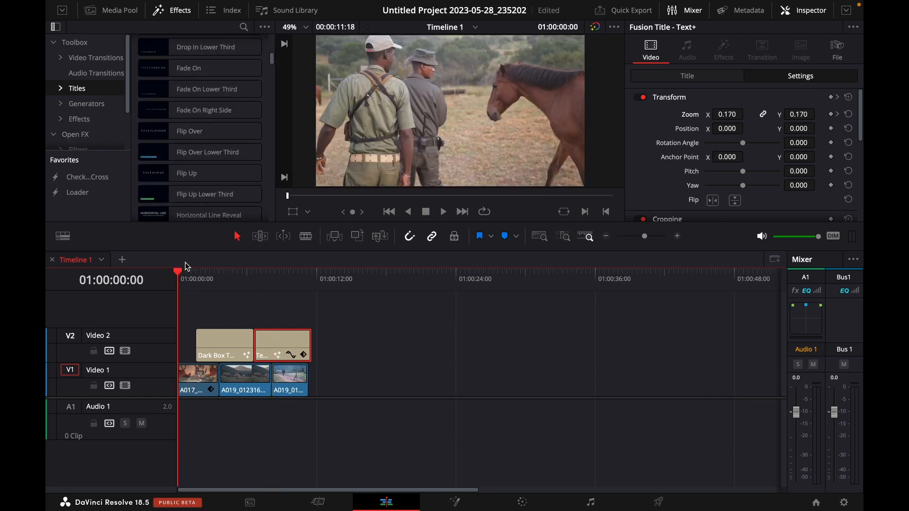
key("space")
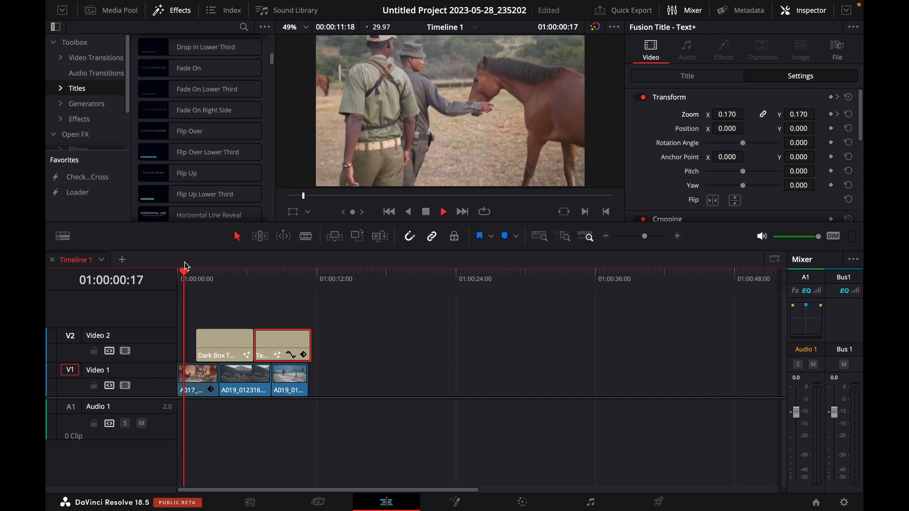